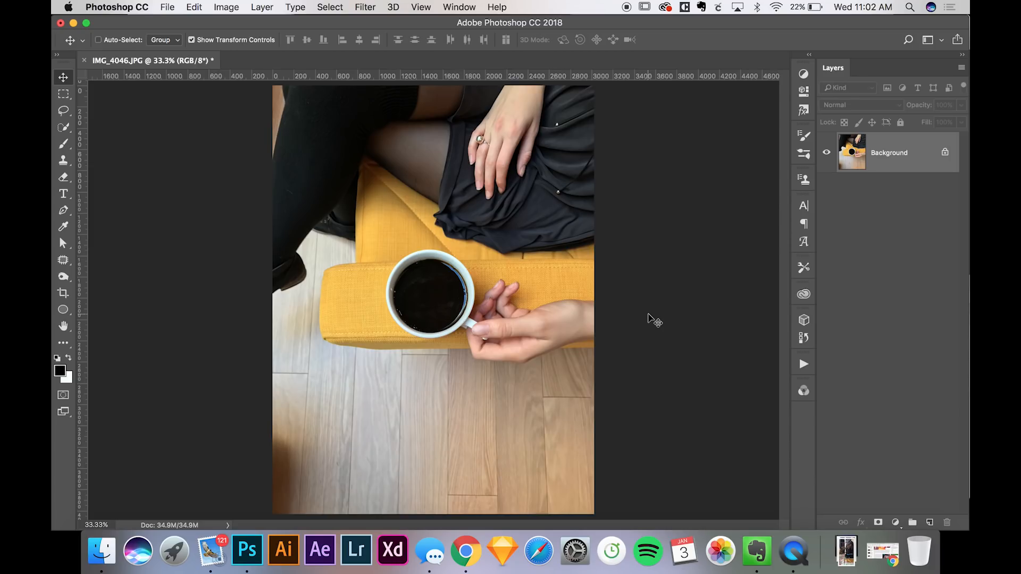
Step: Select the coffee surface inside the cup with the Quick Selection tool, including the blue reflection along its edge
{"action": "left_click", "coordinate": [63, 128]}
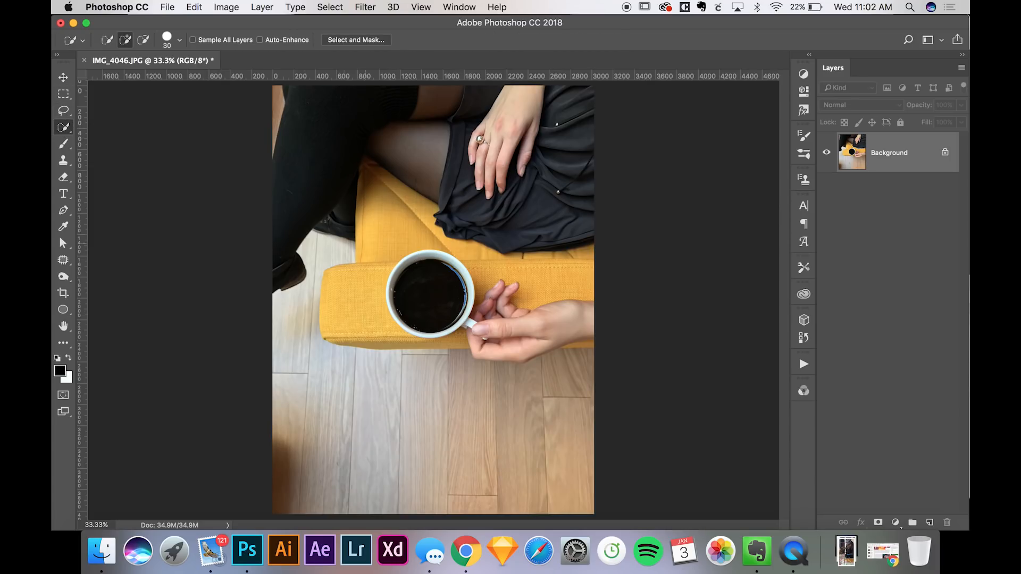
{"action": "key", "text": "super+equal"}
{"action": "key", "text": "super+equal"}
{"action": "key", "text": "super+equal"}
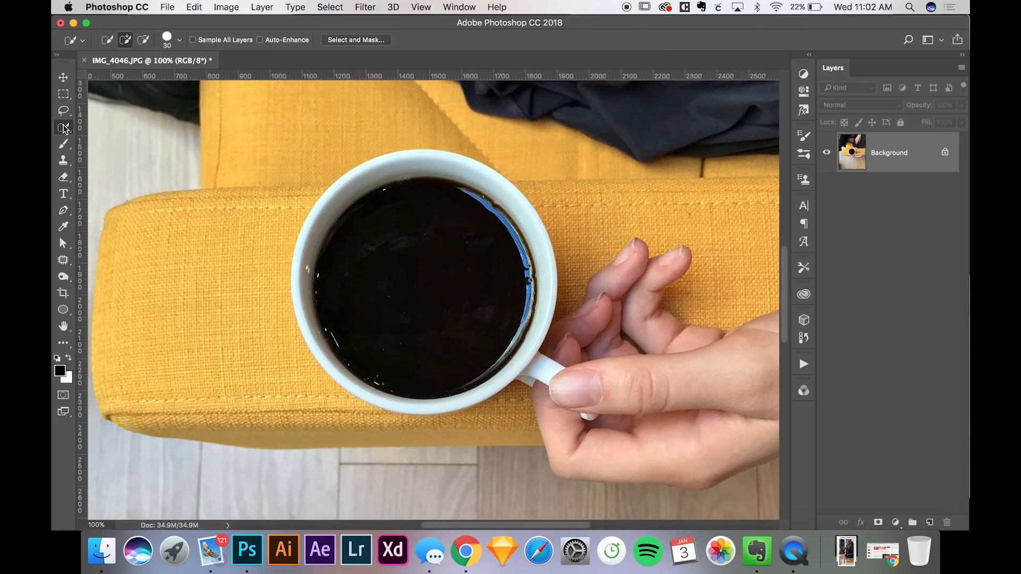
{"action": "left_click", "coordinate": [62, 128]}
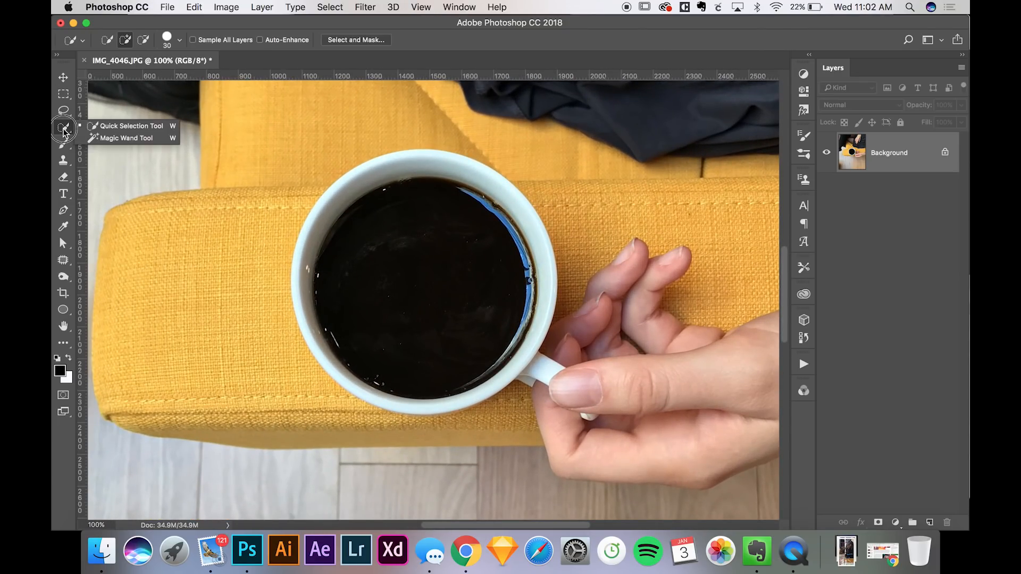
{"action": "left_click", "coordinate": [96, 130]}
{"action": "left_click", "coordinate": [382, 332]}
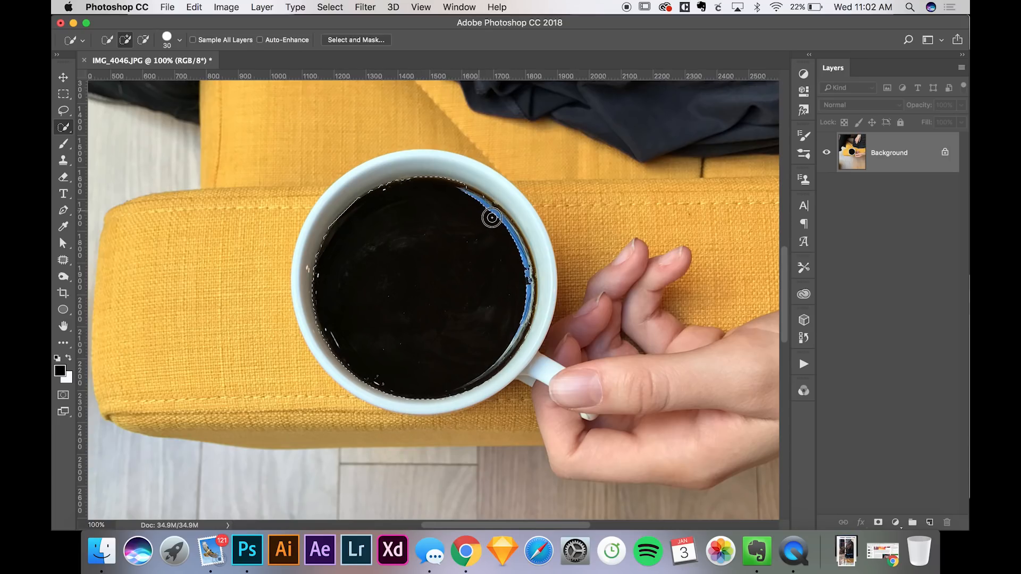
{"action": "mouse_move", "coordinate": [488, 215]}
{"action": "left_mouse_down"}
{"action": "mouse_move", "coordinate": [479, 205]}
{"action": "mouse_move", "coordinate": [511, 241]}
{"action": "left_mouse_up"}
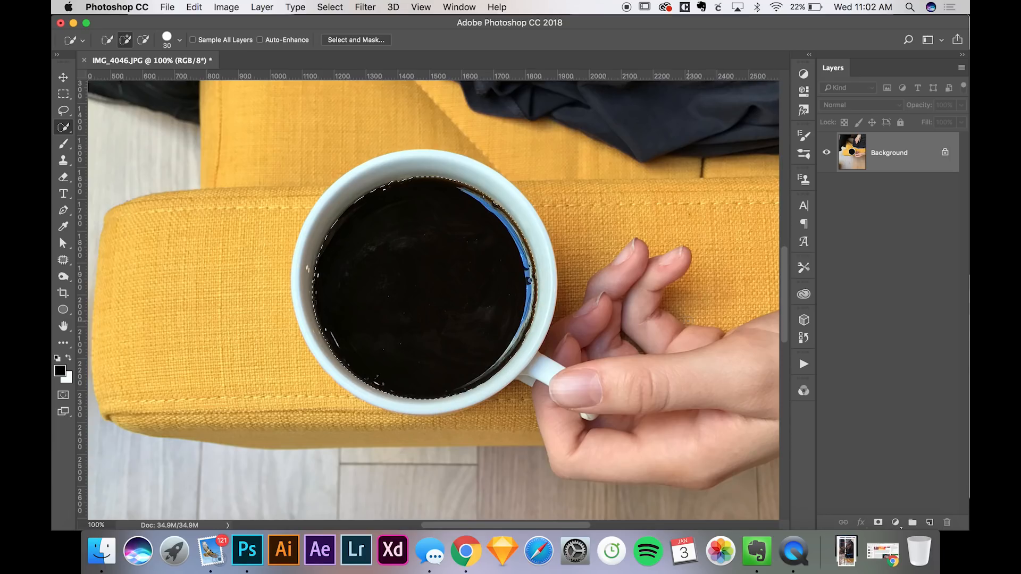
Step: Add a black (000000) Solid Color fill layer from the coffee selection and hide that layer
{"action": "left_click", "coordinate": [896, 523]}
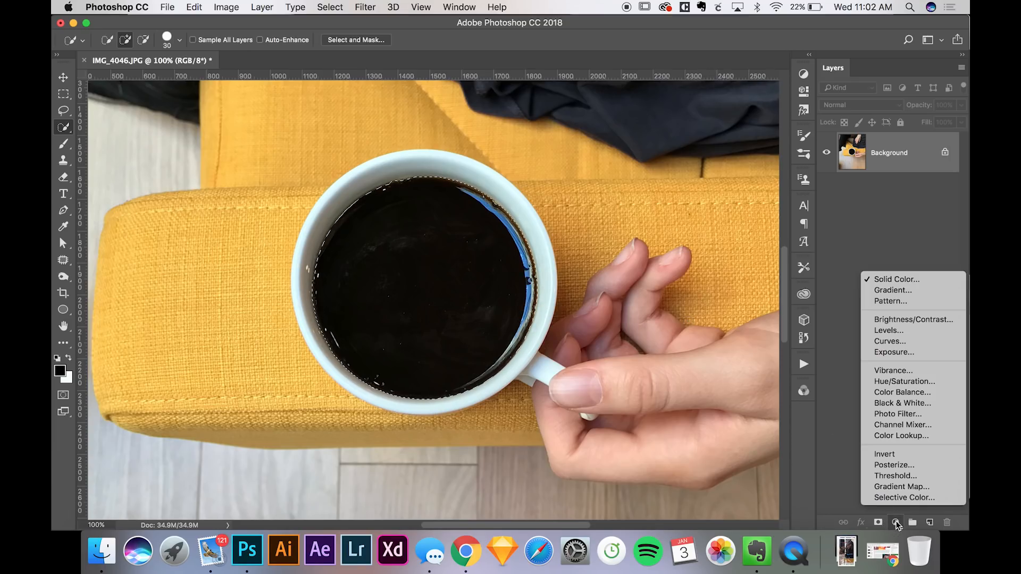
{"action": "left_click", "coordinate": [893, 279]}
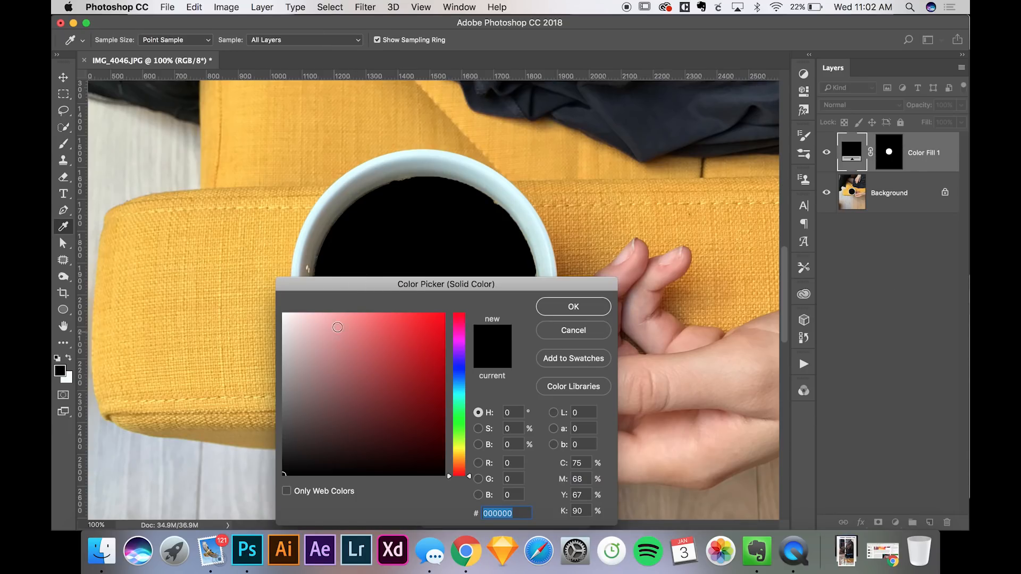
{"action": "left_click_drag", "start_coordinate": [378, 283], "coordinate": [590, 82]}
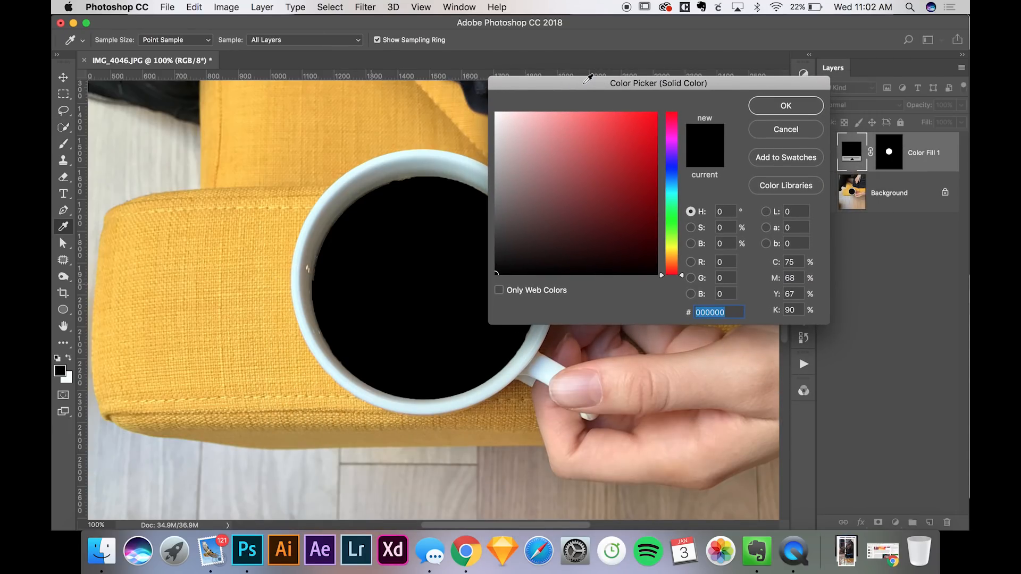
{"action": "left_click", "coordinate": [780, 104]}
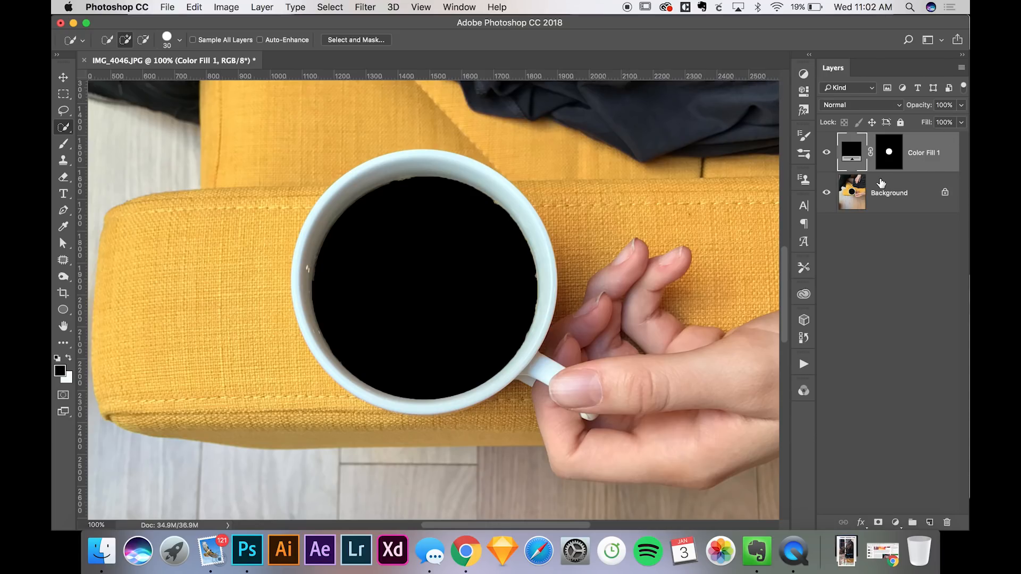
{"action": "left_click", "coordinate": [827, 156]}
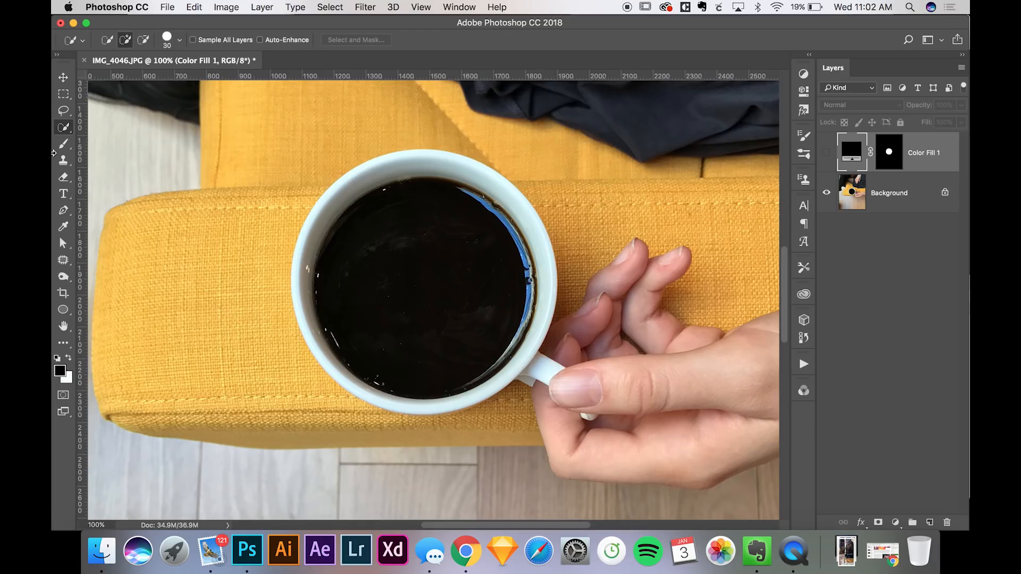
Step: Draw a black ellipse over the coffee and stretch it to about 710 by 697 px so it covers the whole coffee surface
{"action": "left_click", "coordinate": [63, 309]}
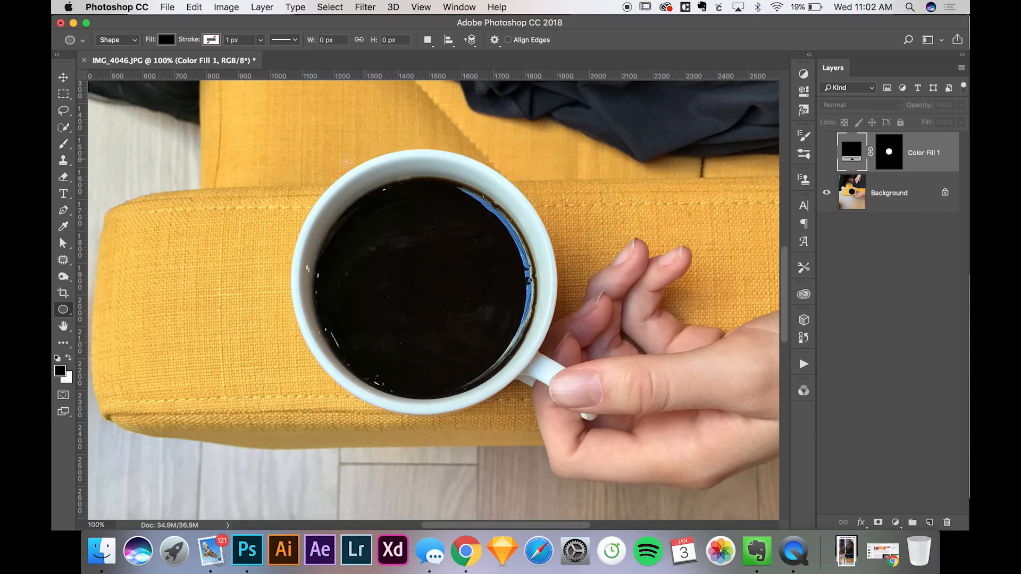
{"action": "left_click_drag", "start_coordinate": [322, 190], "coordinate": [525, 399]}
{"action": "left_click", "coordinate": [64, 77]}
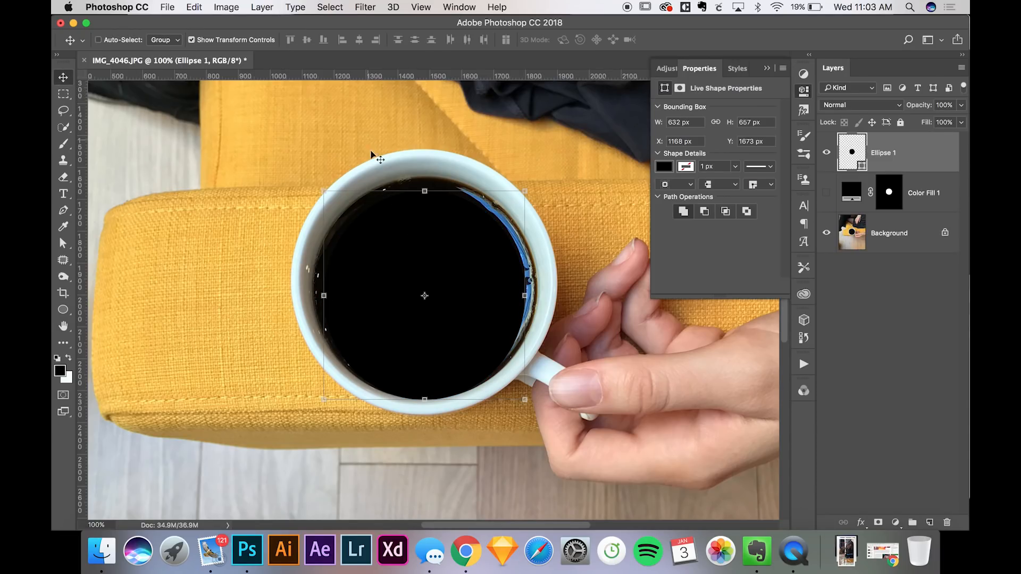
{"action": "key", "text": "ctrl+t"}
{"action": "left_click_drag", "start_coordinate": [425, 191], "coordinate": [420, 180]}
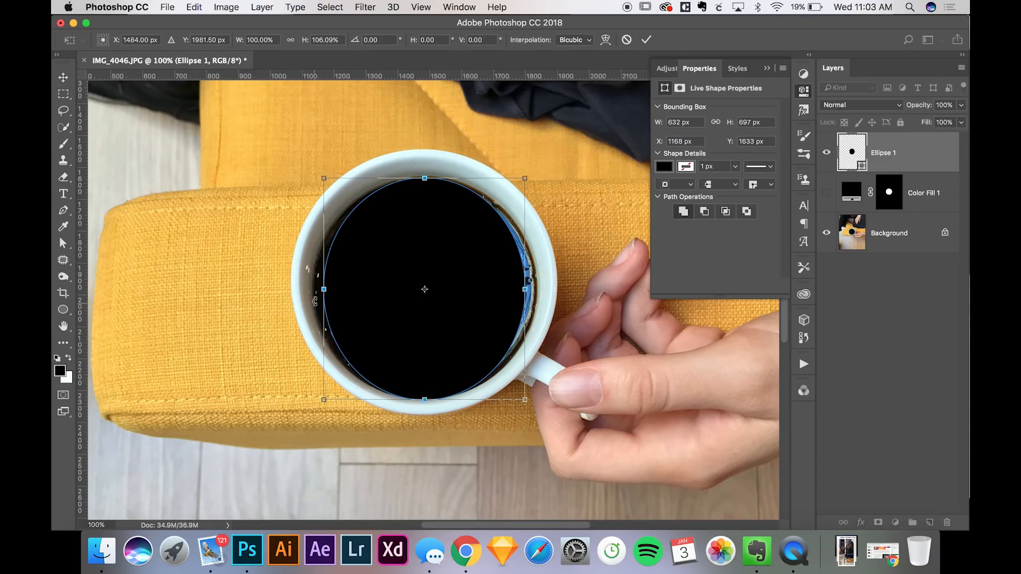
{"action": "left_click_drag", "start_coordinate": [323, 289], "coordinate": [313, 290]}
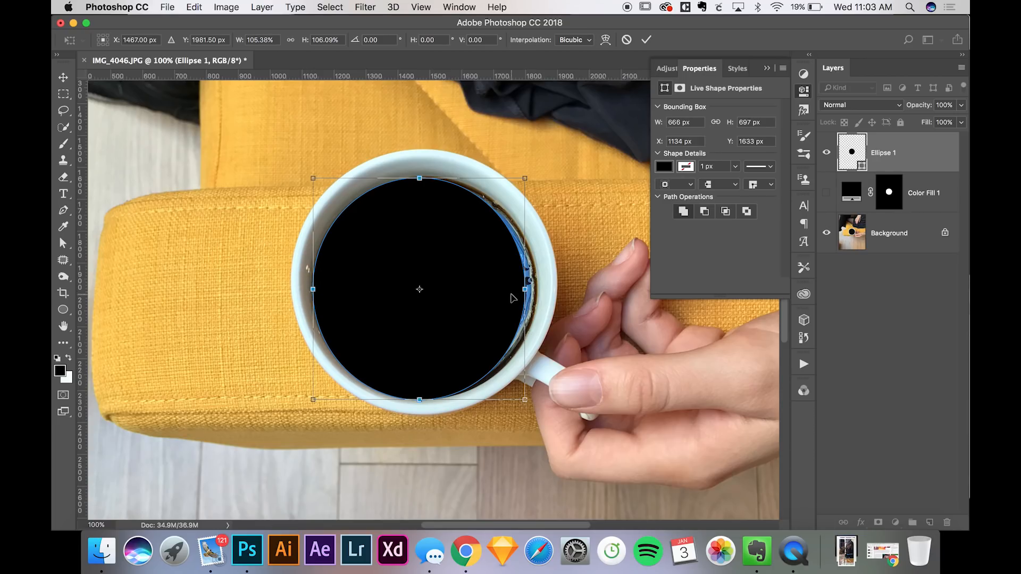
{"action": "left_click_drag", "start_coordinate": [525, 290], "coordinate": [540, 290]}
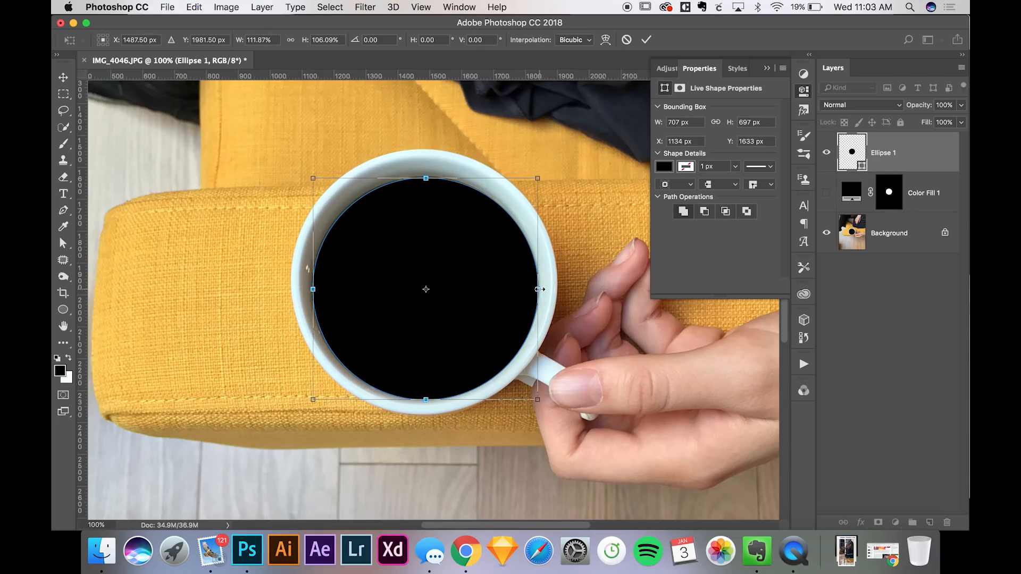
{"action": "left_click_drag", "start_coordinate": [314, 290], "coordinate": [312, 289]}
{"action": "key", "text": "Return"}
{"action": "left_click_drag", "start_coordinate": [625, 342], "coordinate": [624, 341]}
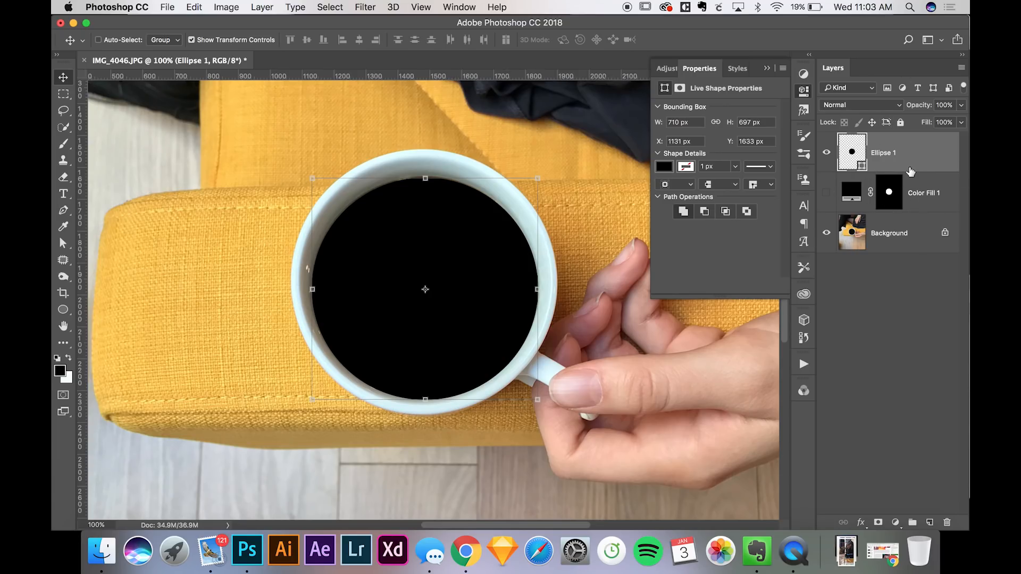
Step: Delete the hidden Color Fill 1 layer and collapse the open properties display
{"action": "left_click", "coordinate": [851, 184]}
{"action": "key", "text": "Delete"}
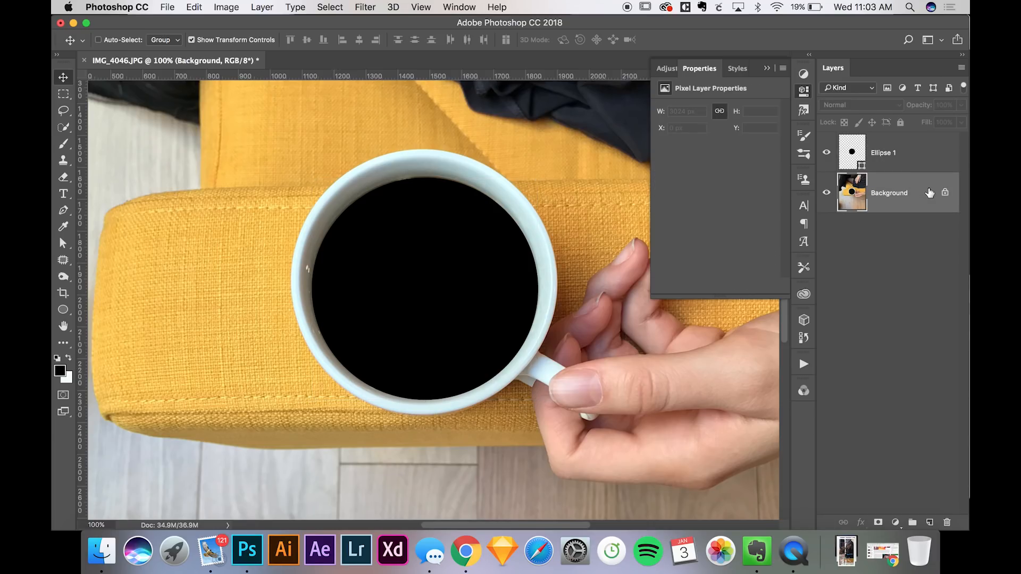
{"action": "left_click", "coordinate": [766, 67]}
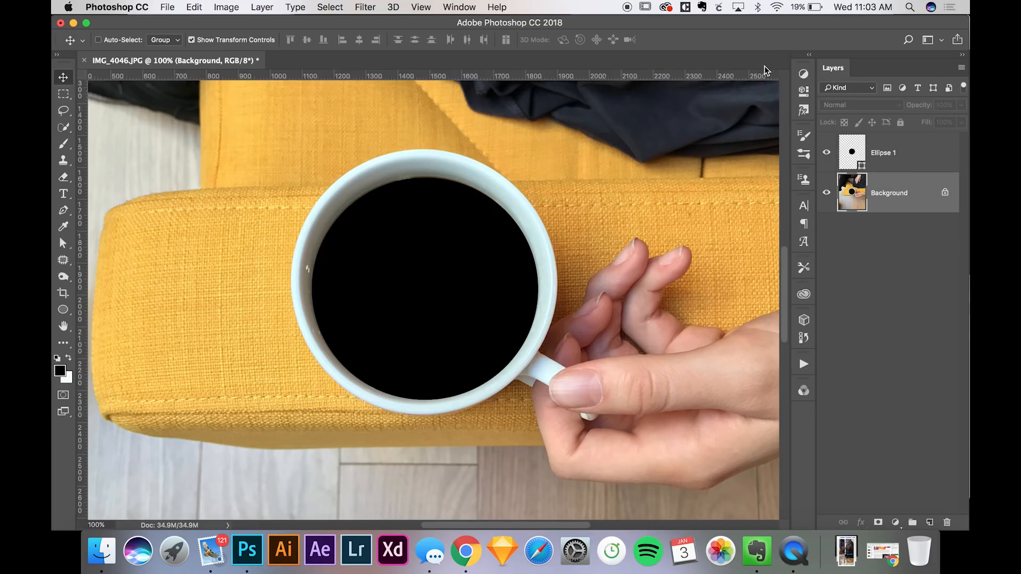
Step: Place Milky_Way_Galaxy.jpg from the Finder window into the coffee photo at its original 100% scale
{"action": "key", "text": "ctrl+Up"}
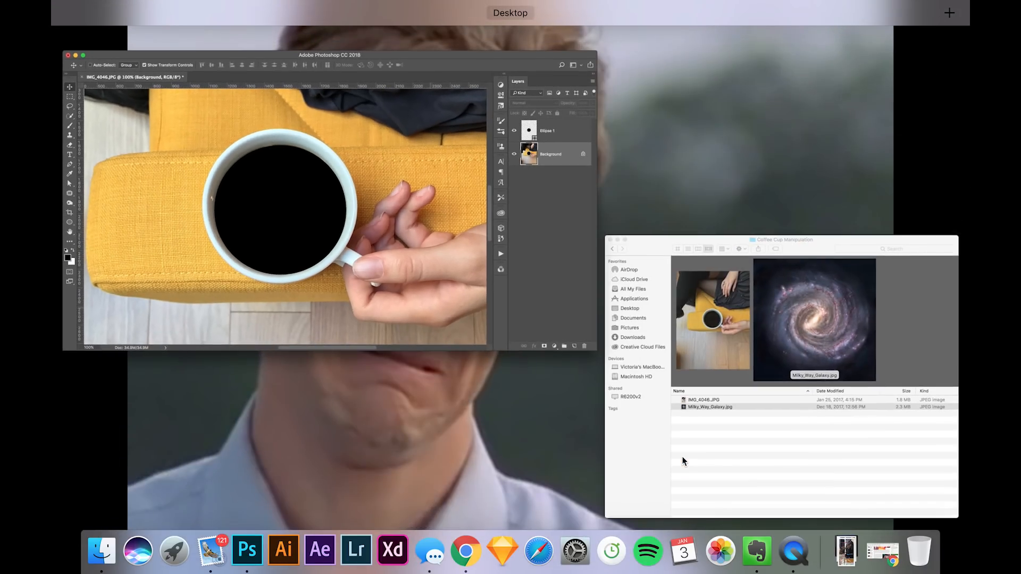
{"action": "left_click", "coordinate": [822, 338]}
{"action": "left_click_drag", "start_coordinate": [713, 230], "coordinate": [279, 289]}
{"action": "key", "text": "super+minus"}
{"action": "key", "text": "super+minus"}
{"action": "key", "text": "super+minus"}
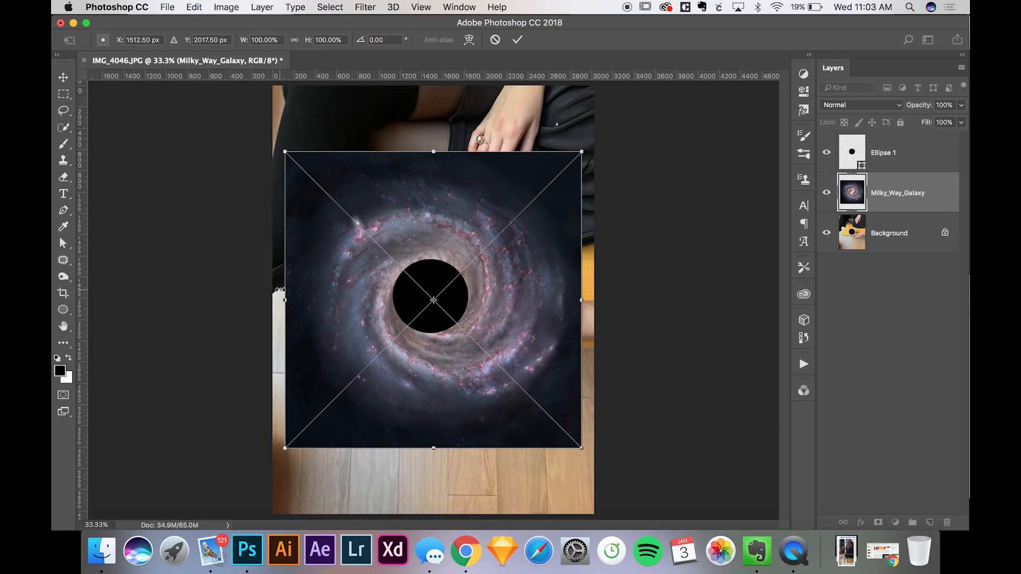
{"action": "key", "text": "Return"}
Step: Move the Milky_Way_Galaxy layer above Ellipse 1 and clip it to the ellipse with a clipping mask
{"action": "key", "text": "super+bracketright"}
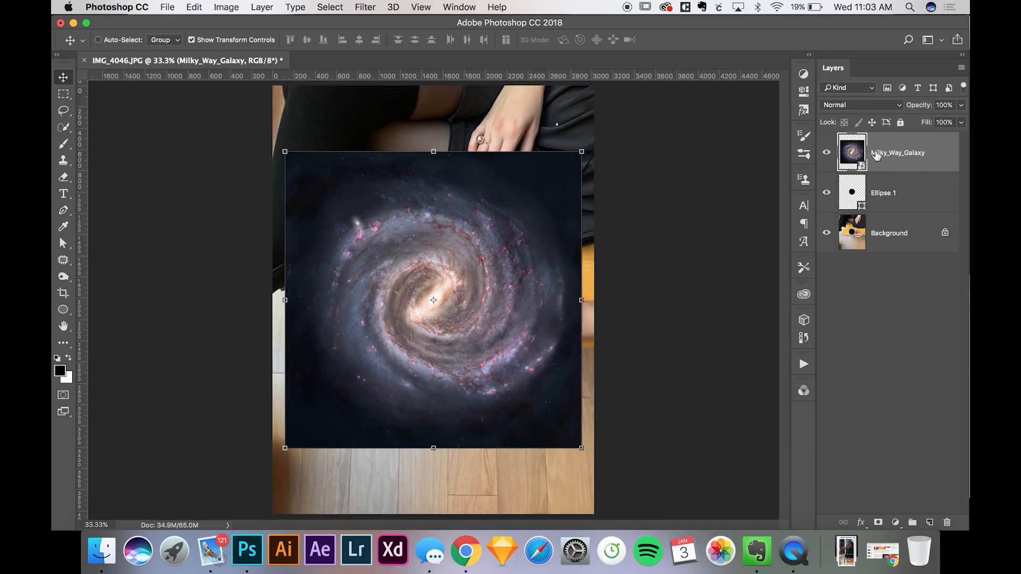
{"action": "right_click", "coordinate": [913, 158]}
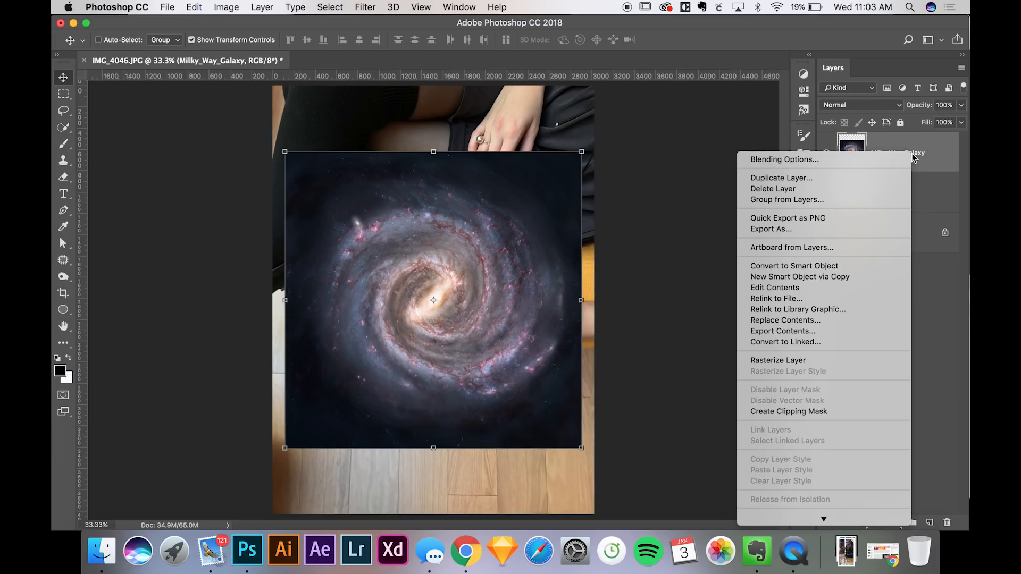
{"action": "left_click", "coordinate": [870, 413]}
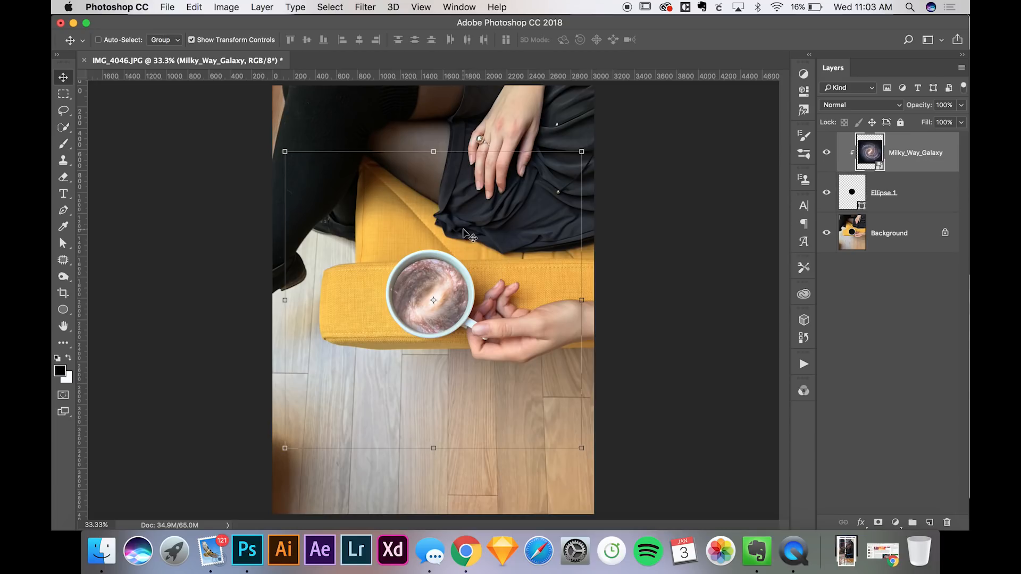
Step: Scale the galaxy image down proportionally until it is just slightly larger than the coffee surface
{"action": "left_click", "coordinate": [582, 448]}
{"action": "left_click_drag", "start_coordinate": [582, 448], "coordinate": [482, 348]}
{"action": "left_click_drag", "start_coordinate": [285, 152], "coordinate": [391, 257]}
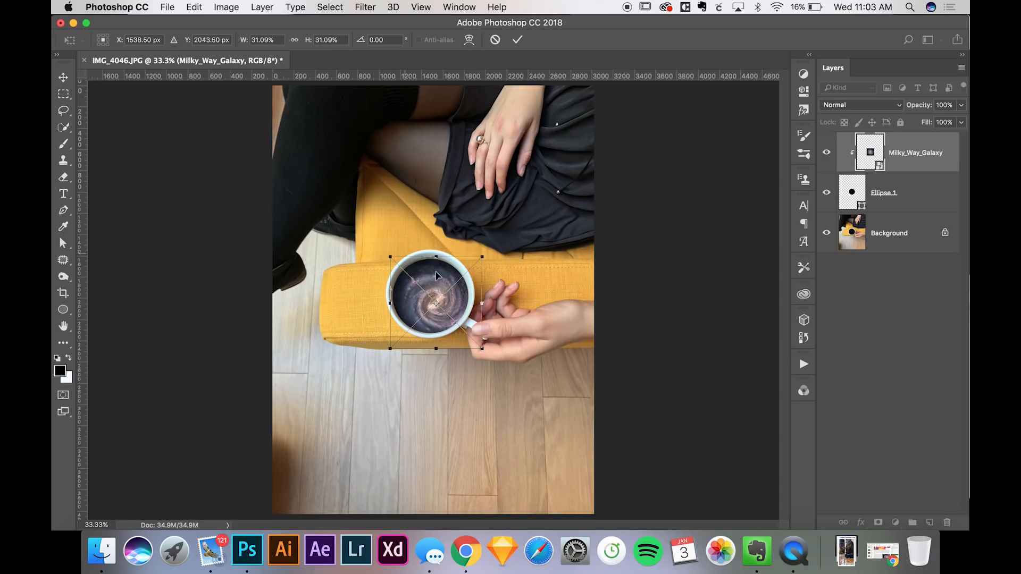
{"action": "left_click_drag", "start_coordinate": [482, 348], "coordinate": [470, 345]}
Step: Nudge the scaled galaxy until its spiral is centred in the cup, and commit the transform
{"action": "key", "text": "super+plus"}
{"action": "key", "text": "super+plus"}
{"action": "key", "text": "Down"}
{"action": "key", "text": "Down"}
{"action": "key", "text": "Down"}
{"action": "key", "text": "Down"}
{"action": "key", "text": "Down"}
{"action": "key", "text": "Down"}
{"action": "key", "text": "Down"}
{"action": "key", "text": "Down"}
{"action": "key", "text": "Down"}
{"action": "key", "text": "Down"}
{"action": "key", "text": "Right"}
{"action": "key", "text": "Left"}
{"action": "key", "text": "Right"}
{"action": "key", "text": "Right"}
{"action": "key", "text": "Right"}
{"action": "key", "text": "Right"}
{"action": "key", "text": "Right"}
{"action": "key", "text": "Right"}
{"action": "key", "text": "Left"}
{"action": "key", "text": "Left"}
{"action": "key", "text": "Left"}
{"action": "key", "text": "Left"}
{"action": "key", "text": "Left"}
{"action": "key", "text": "Left"}
{"action": "key", "text": "Left"}
{"action": "key", "text": "Right"}
{"action": "key", "text": "Right"}
{"action": "key", "text": "Right"}
{"action": "key", "text": "Right"}
{"action": "key", "text": "Right"}
{"action": "key", "text": "Right"}
{"action": "key", "text": "Return"}
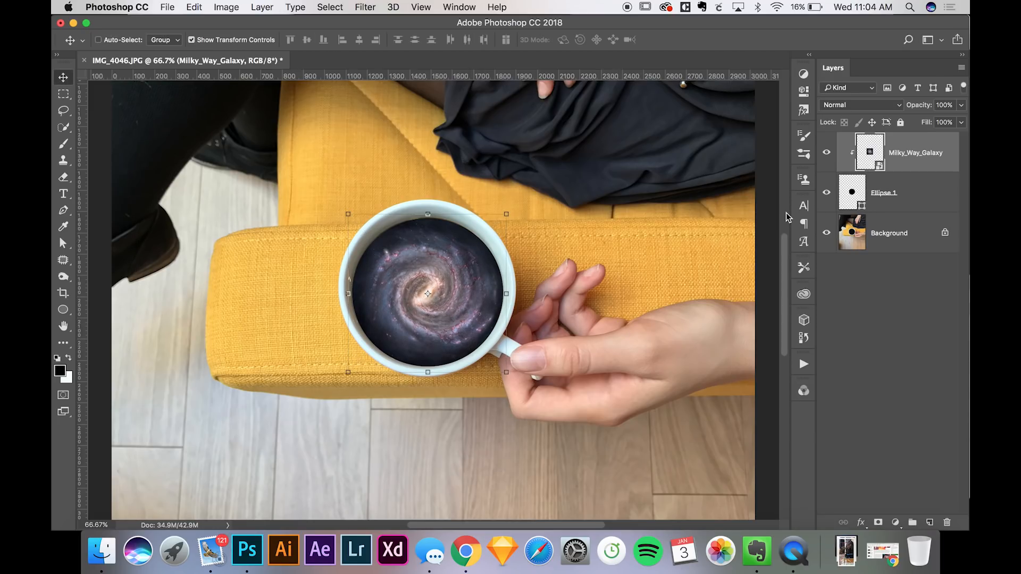
Step: Set the Ellipse 1 layer's blending mode to Lighten
{"action": "left_click", "coordinate": [899, 186]}
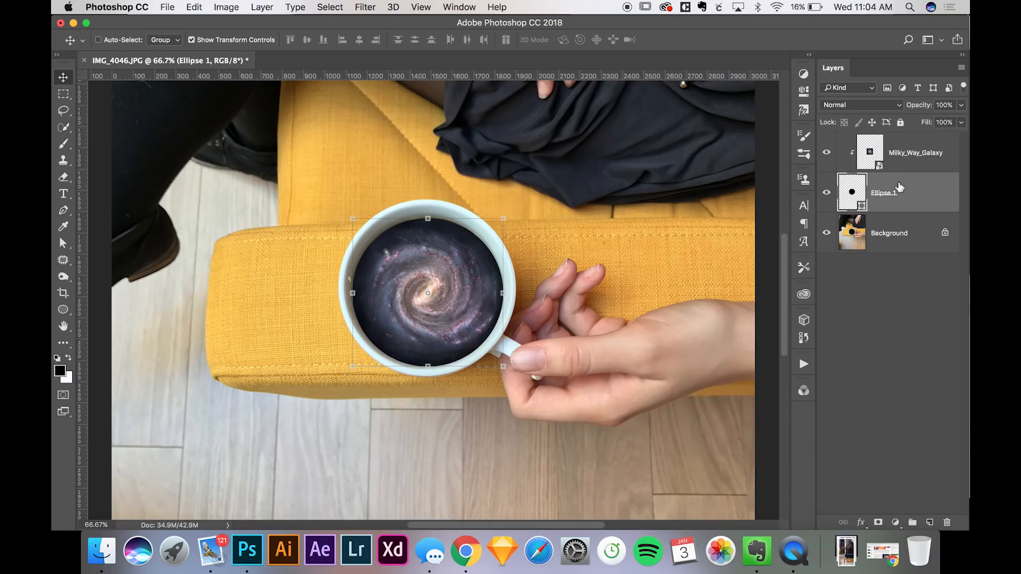
{"action": "left_click", "coordinate": [881, 104]}
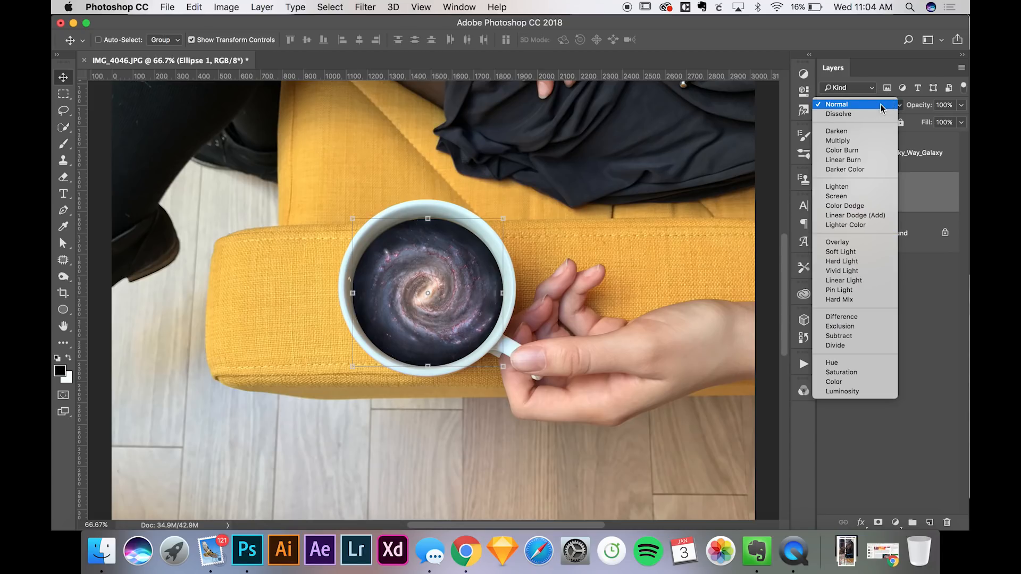
{"action": "left_click", "coordinate": [883, 106]}
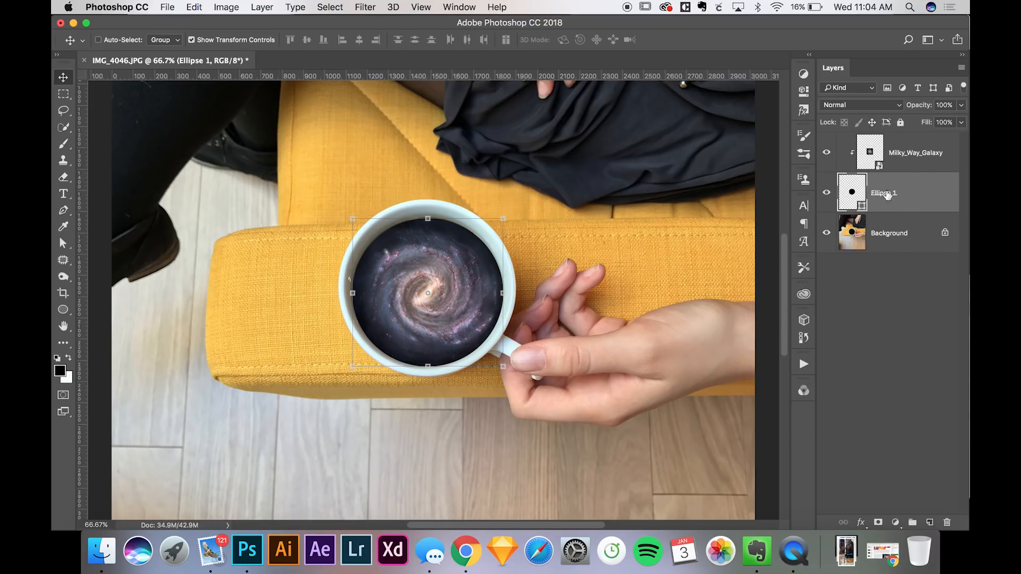
{"action": "left_click", "coordinate": [866, 106]}
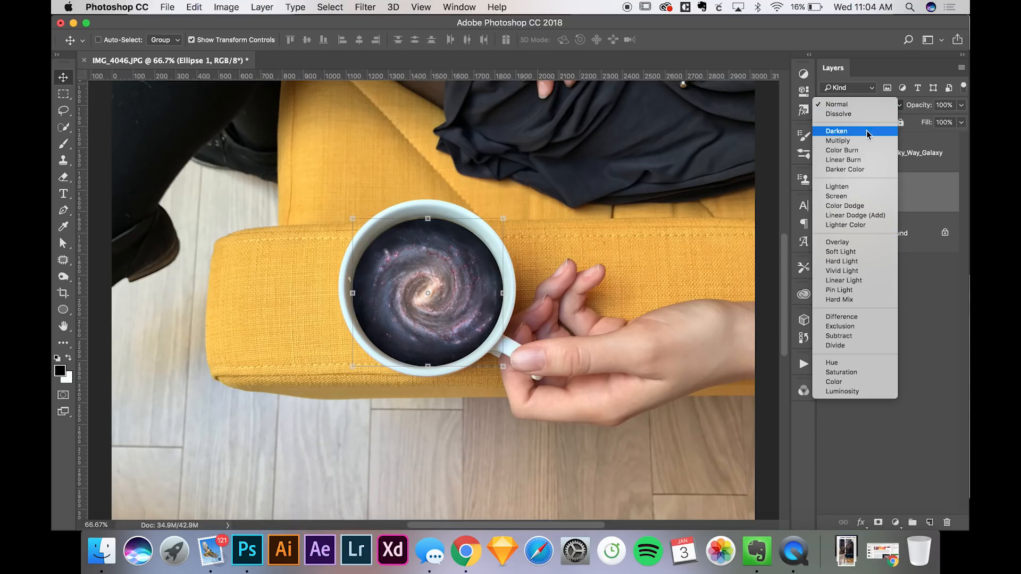
{"action": "left_click", "coordinate": [859, 186]}
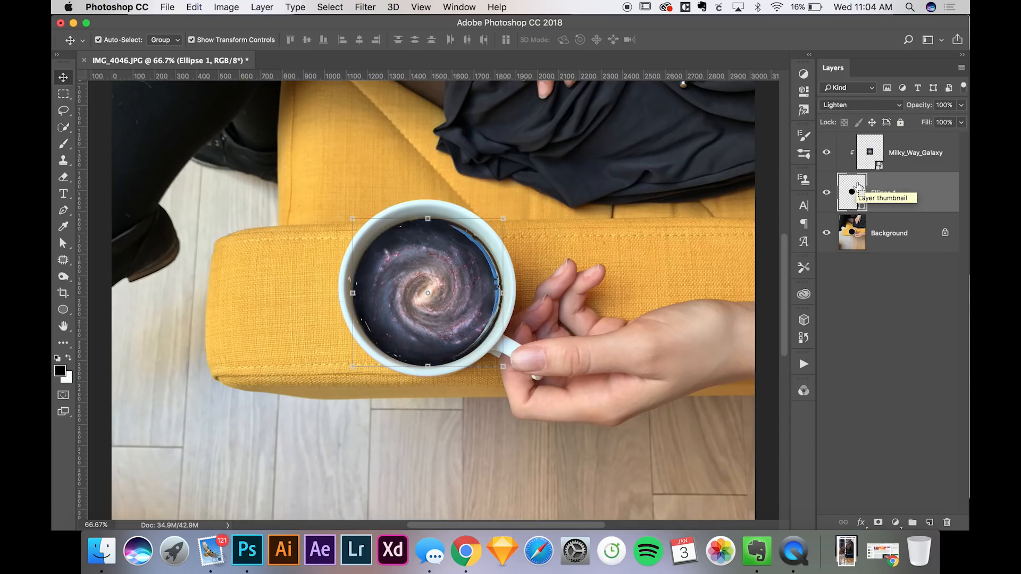
Step: Examine up close how the coffee's highlights and blue rim reflection blend with the galaxy around the cup's inner edge
{"action": "key", "text": "super+plus"}
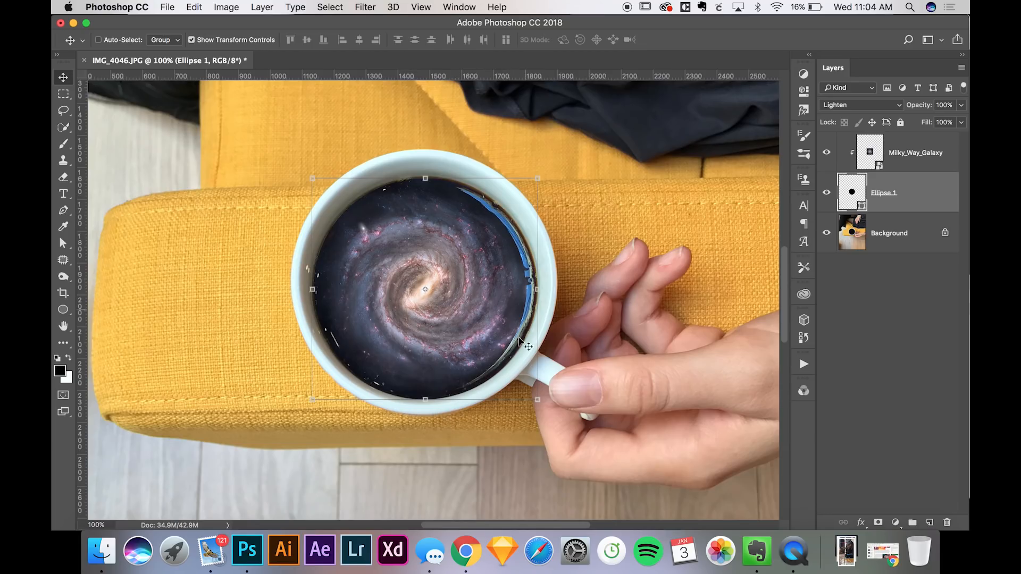
{"action": "key", "text": "super+plus"}
{"action": "key", "text": "super+plus"}
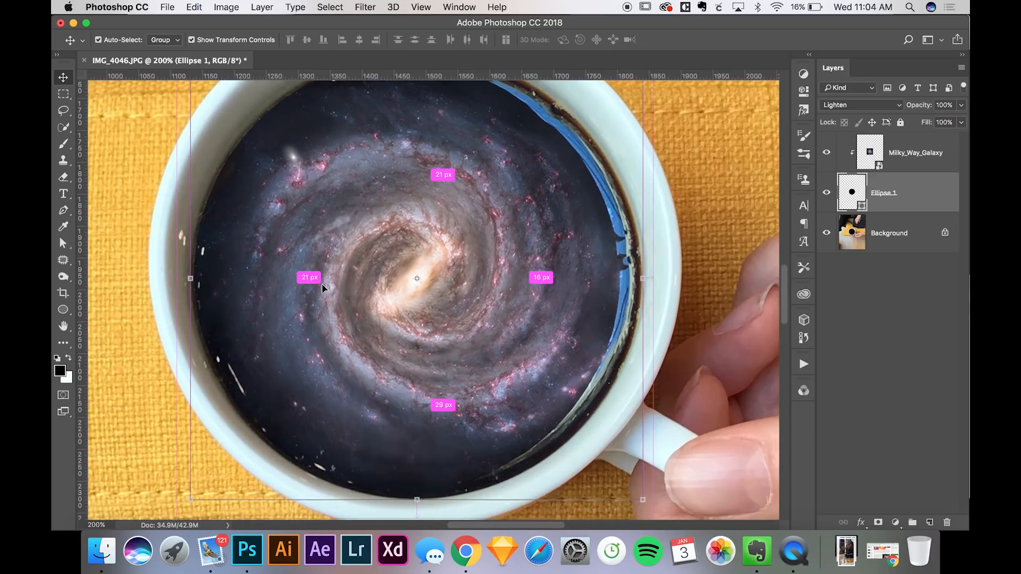
{"action": "scroll", "coordinate": [585, 301], "scroll_direction": "up", "scroll_amount": 2}
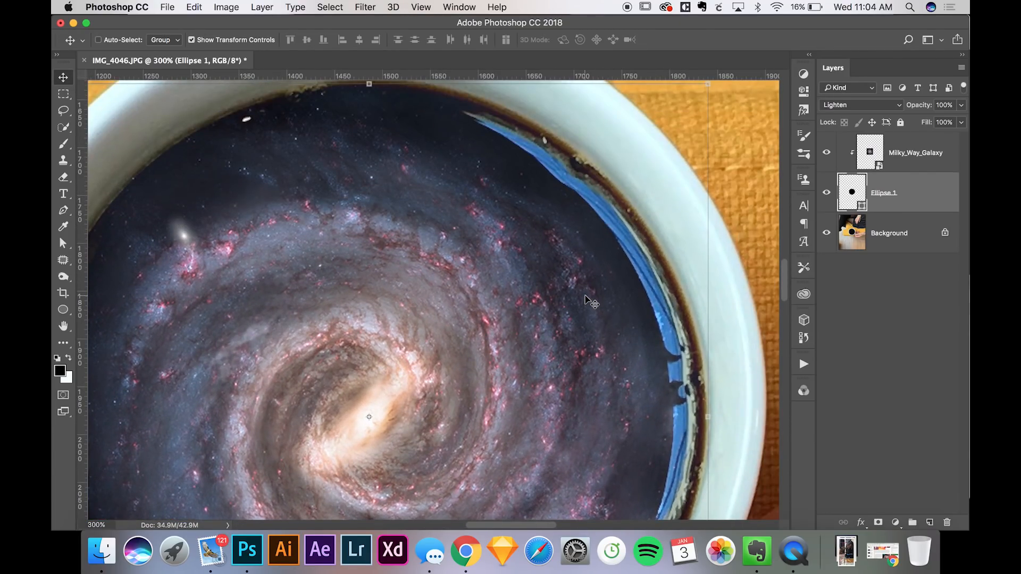
{"action": "scroll", "coordinate": [585, 301], "scroll_direction": "up", "scroll_amount": 3}
{"action": "scroll", "coordinate": [586, 300], "scroll_direction": "left", "scroll_amount": 2}
{"action": "scroll", "coordinate": [590, 311], "scroll_direction": "down", "scroll_amount": 6}
{"action": "scroll", "coordinate": [590, 311], "scroll_direction": "right", "scroll_amount": 6}
{"action": "key", "text": "super+minus"}
{"action": "key", "text": "super+minus"}
{"action": "key", "text": "super+minus"}
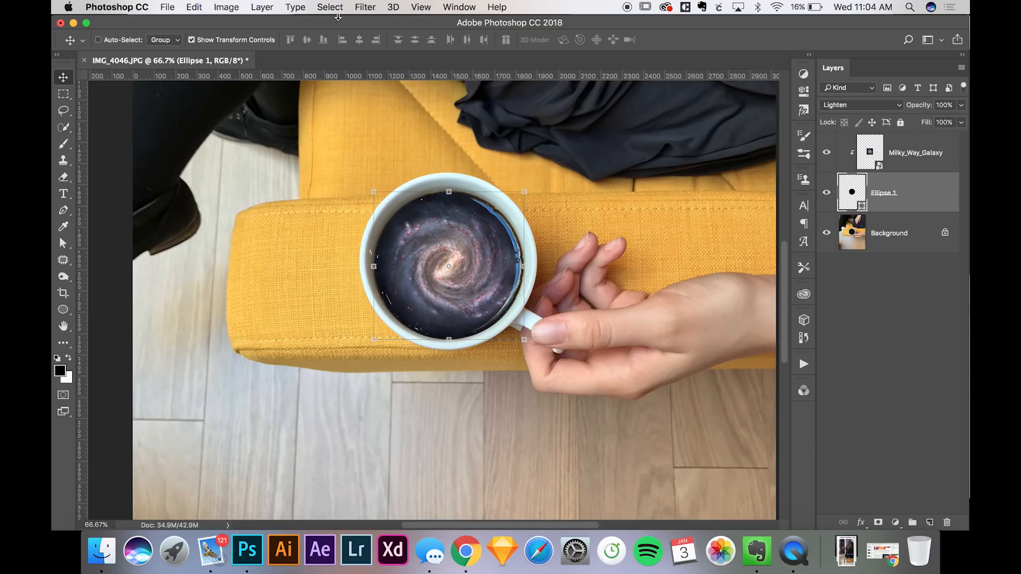
Step: Create a video timeline and set a starting Transform keyframe for the Milky_Way_Galaxy layer at 0:00:00:00
{"action": "left_click", "coordinate": [896, 158]}
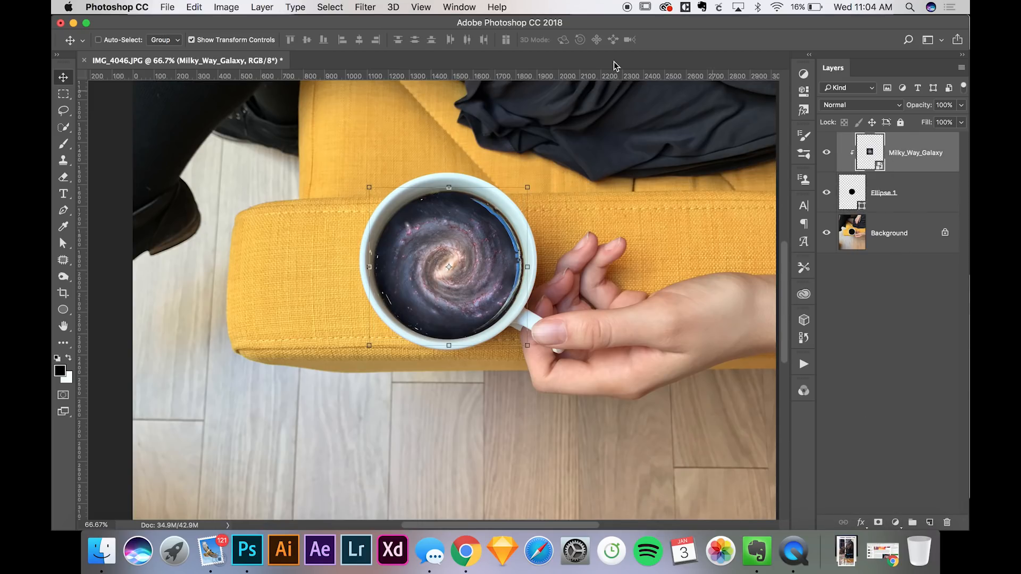
{"action": "left_click", "coordinate": [472, 6]}
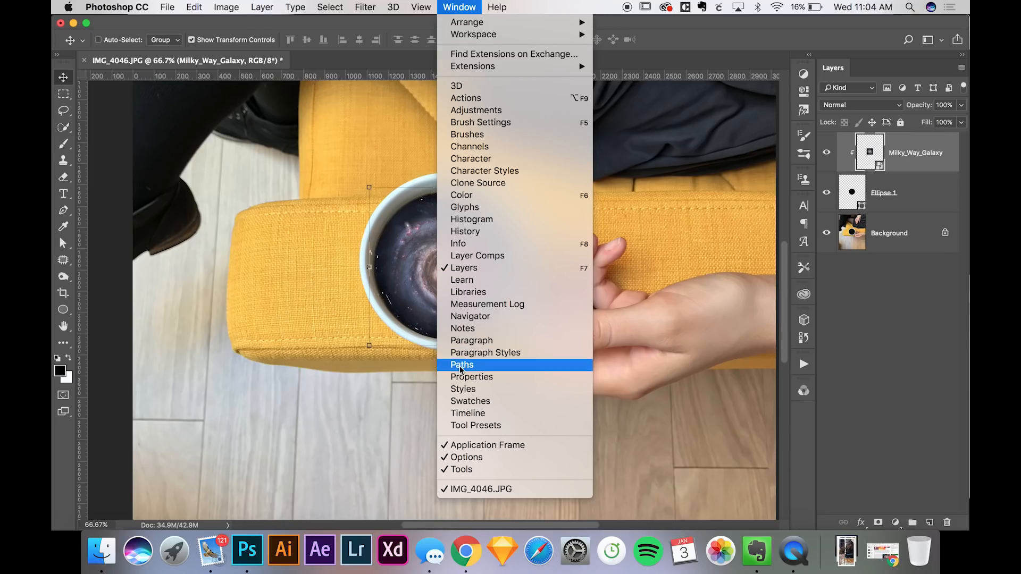
{"action": "left_click", "coordinate": [464, 414]}
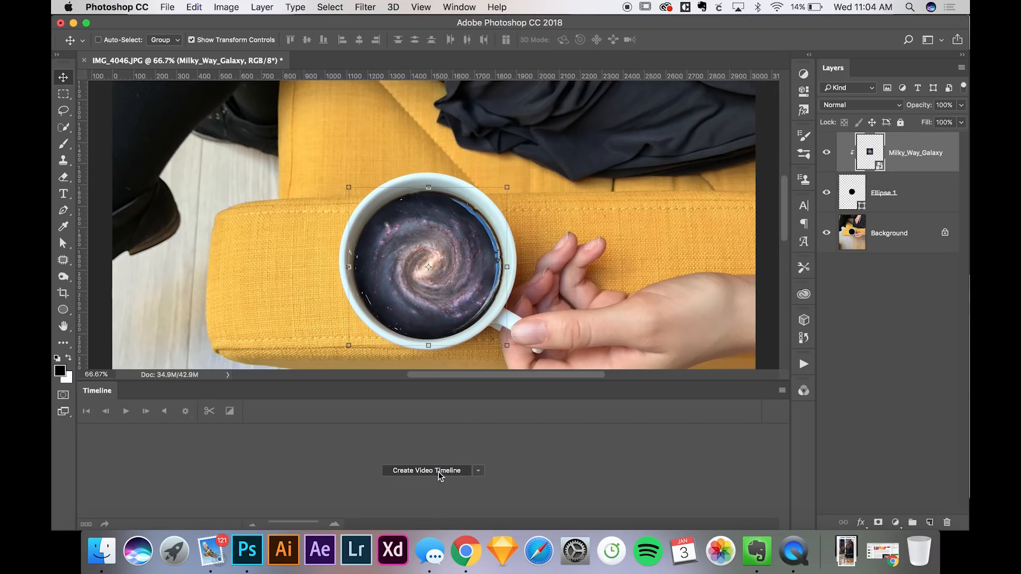
{"action": "left_click", "coordinate": [440, 474]}
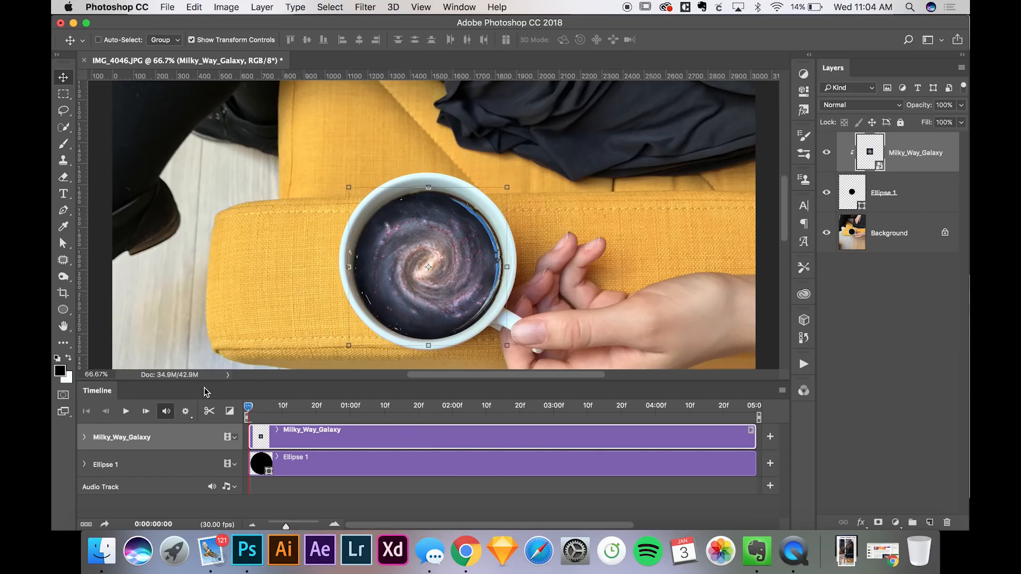
{"action": "left_click", "coordinate": [84, 438]}
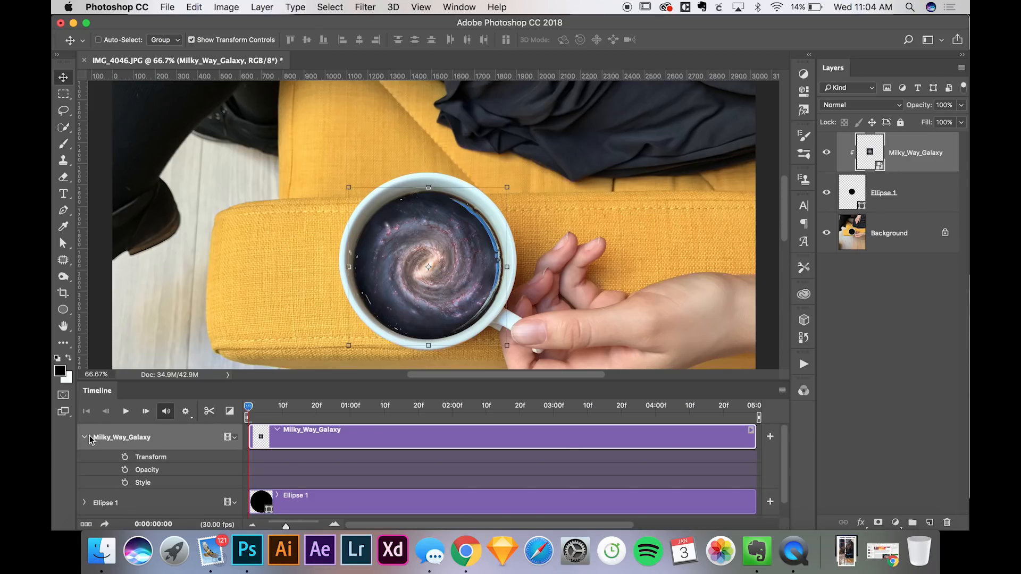
{"action": "left_click", "coordinate": [126, 458]}
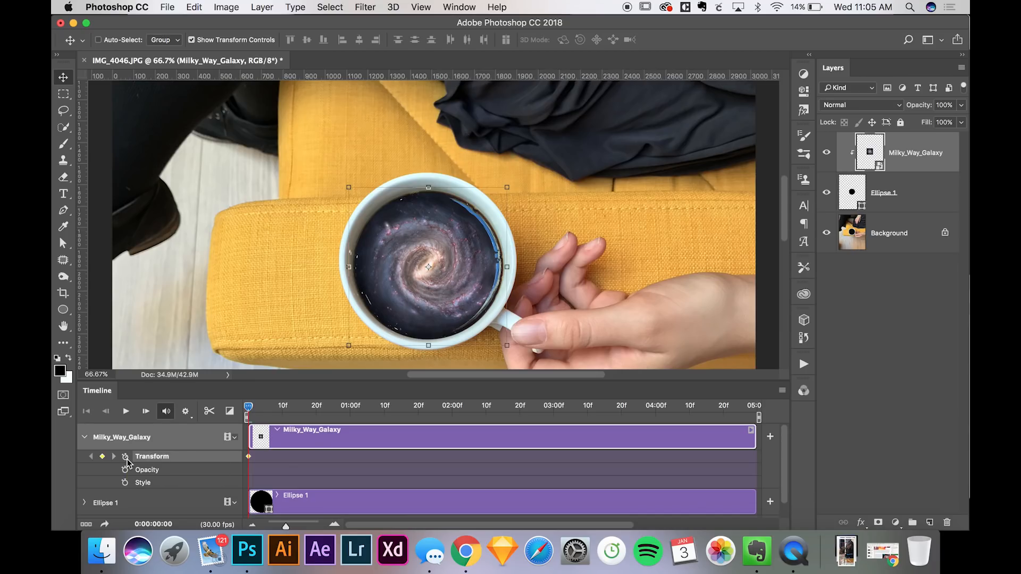
Step: Rotate the galaxy half a turn at 0:00:02:10 on the timeline to add a second Transform keyframe
{"action": "key", "text": "super+minus"}
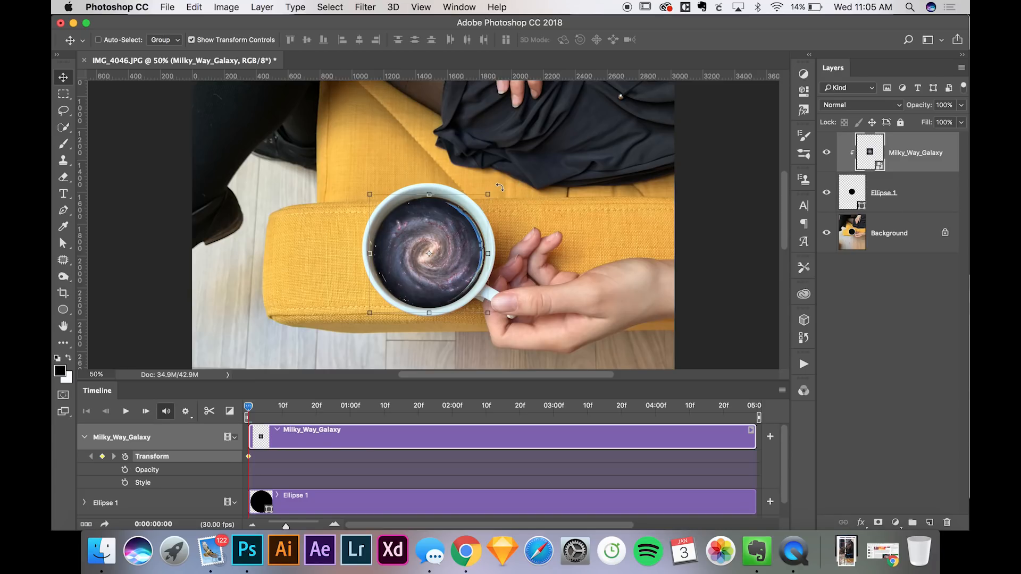
{"action": "left_click", "coordinate": [249, 406]}
{"action": "left_click_drag", "start_coordinate": [249, 408], "coordinate": [488, 388]}
{"action": "left_click_drag", "start_coordinate": [501, 182], "coordinate": [371, 300]}
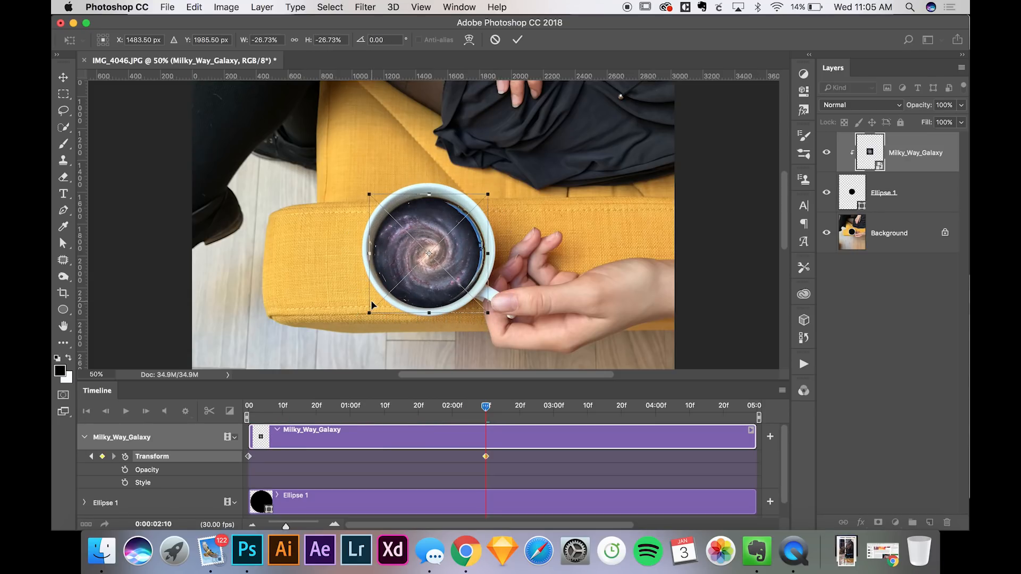
{"action": "key", "text": "Return"}
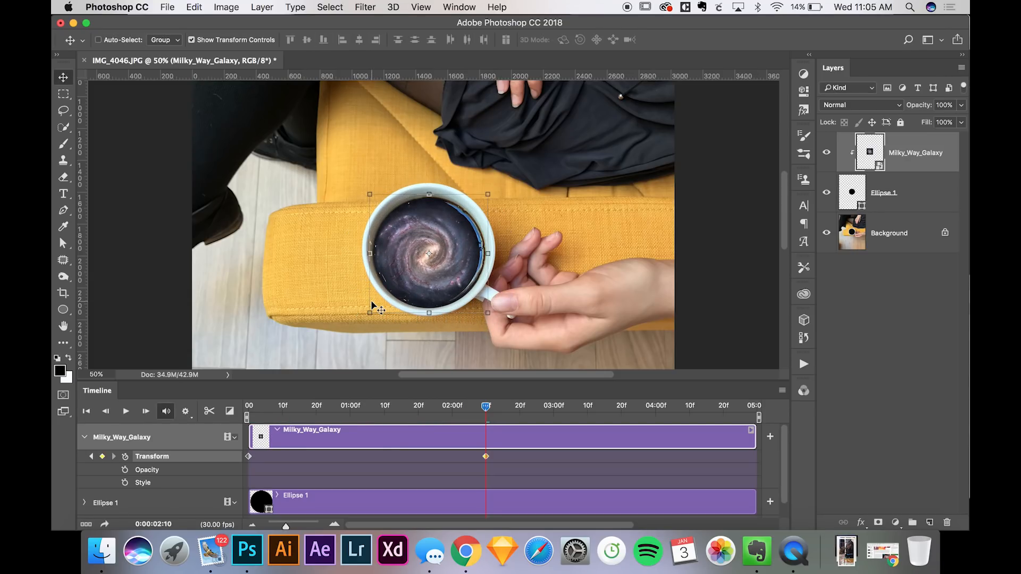
Step: Rotate the galaxy another half turn at 0:00:04:29 to complete the spin with an ending Transform keyframe
{"action": "left_click_drag", "start_coordinate": [485, 409], "coordinate": [759, 409]}
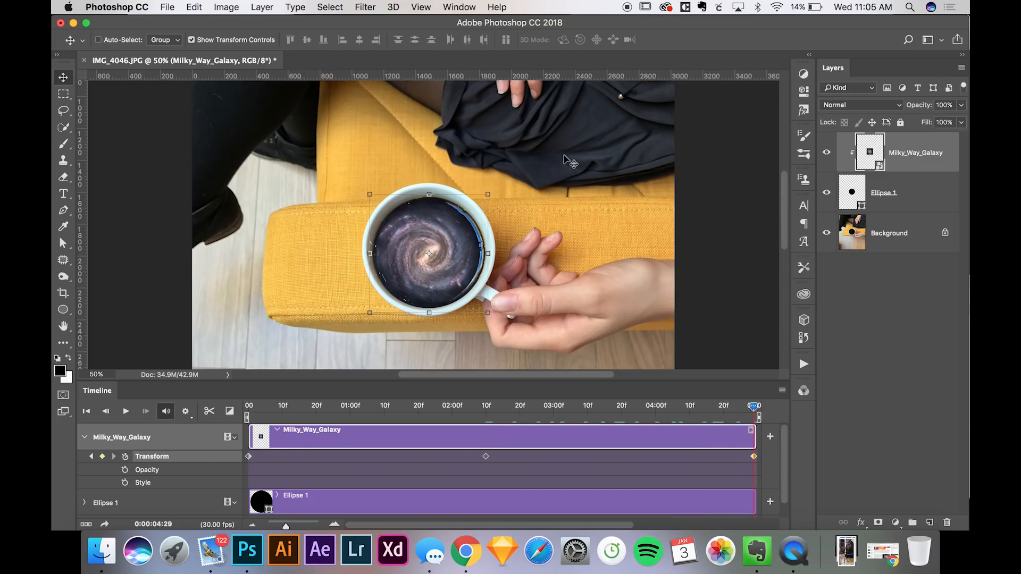
{"action": "left_click_drag", "start_coordinate": [494, 182], "coordinate": [358, 334]}
{"action": "key", "text": "Return"}
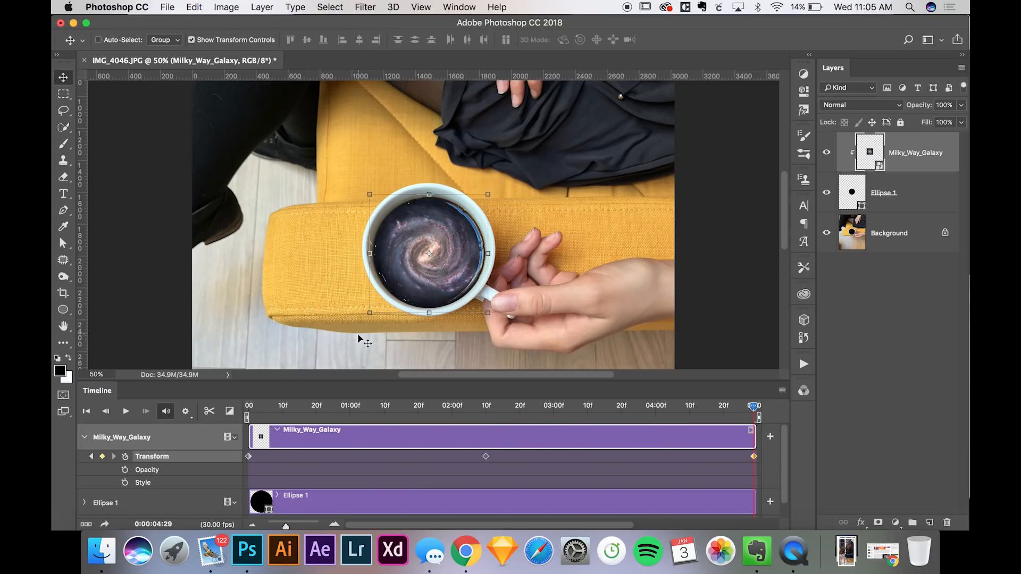
Step: Play back the galaxy's rotation to check it, and return the playhead to the start of the timeline
{"action": "key", "text": "space"}
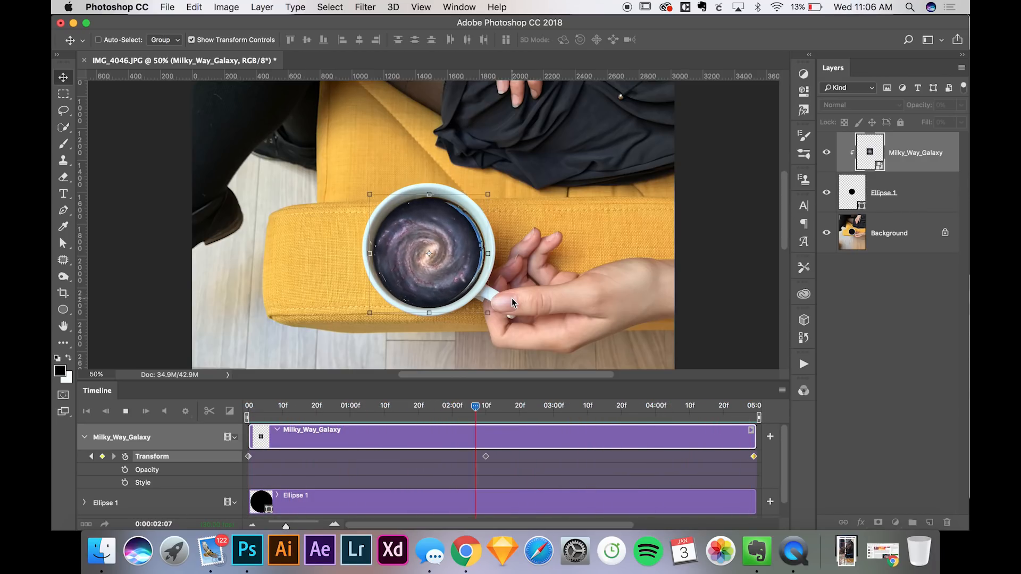
{"action": "key", "text": "space"}
{"action": "left_click_drag", "start_coordinate": [482, 407], "coordinate": [213, 408]}
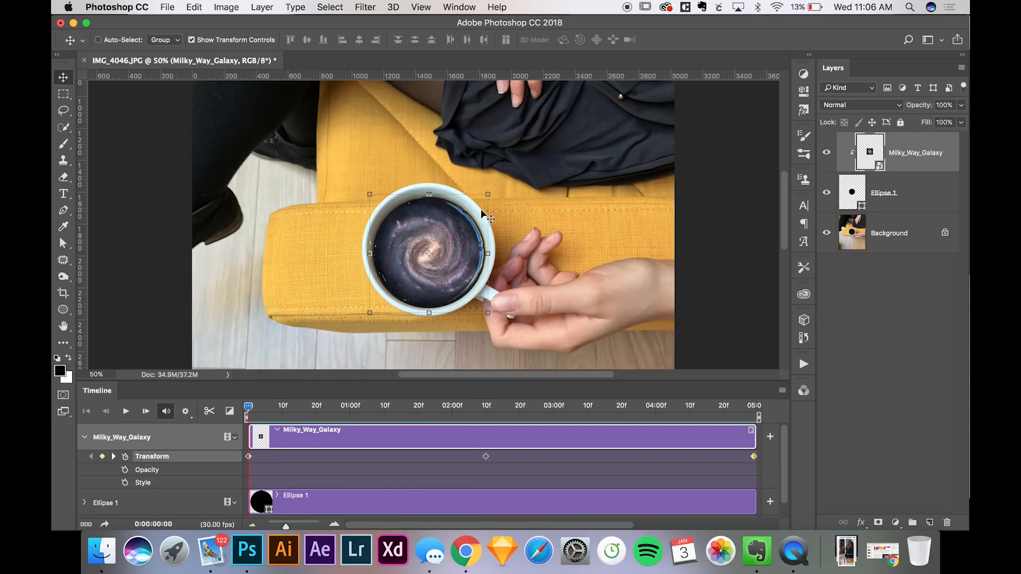
Step: Add a layer mask to the galaxy layer and erase around the coffee's rim with a 500 px Soft Round eraser at 0% hardness
{"action": "left_click", "coordinate": [879, 524]}
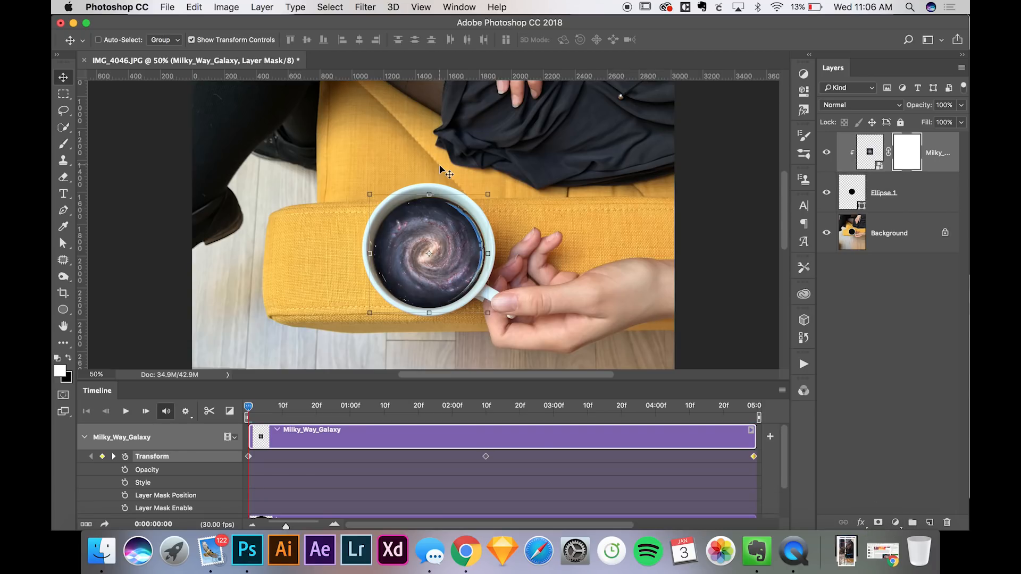
{"action": "left_click", "coordinate": [67, 179]}
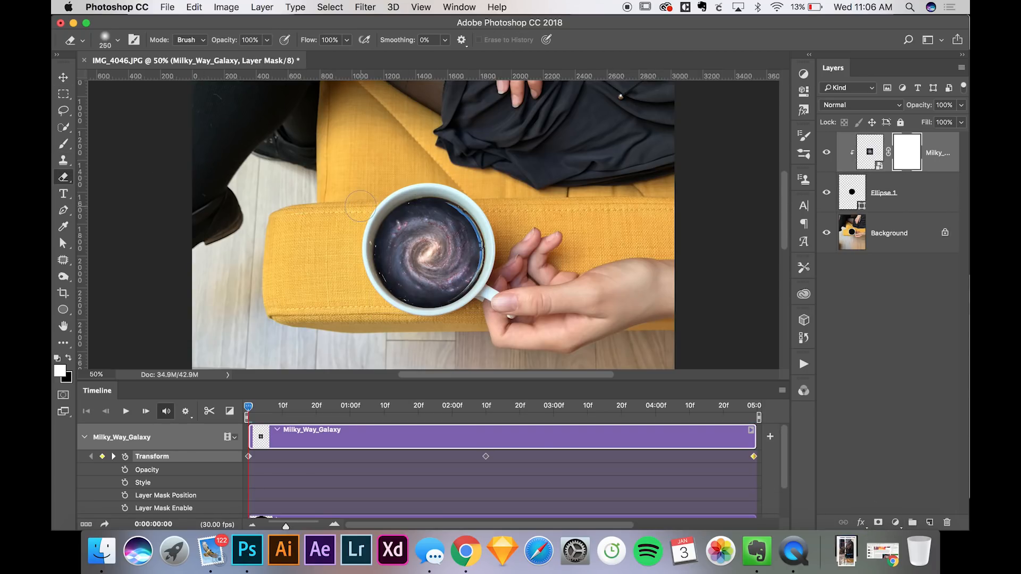
{"action": "left_click", "coordinate": [118, 40]}
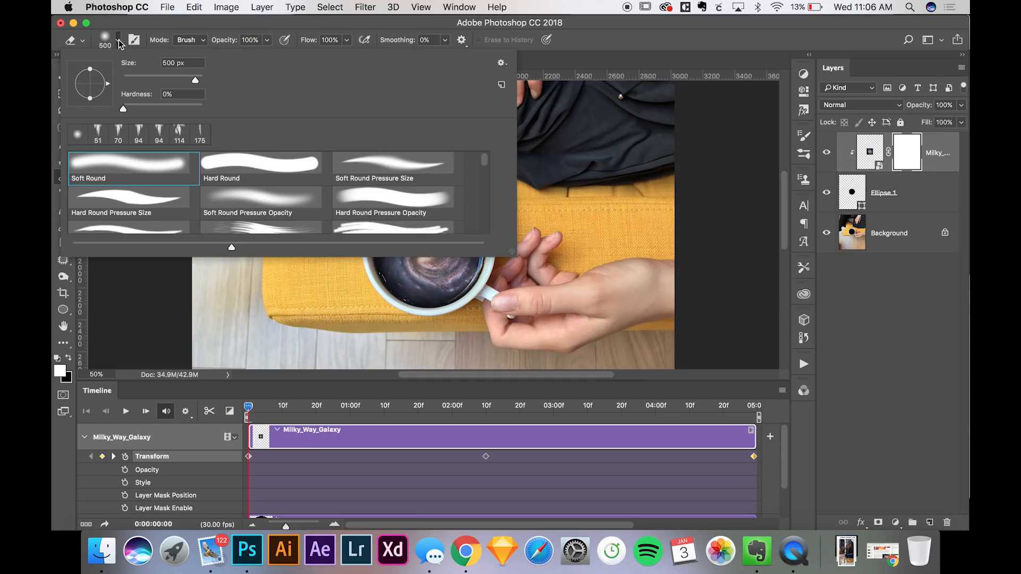
{"action": "left_click", "coordinate": [594, 25]}
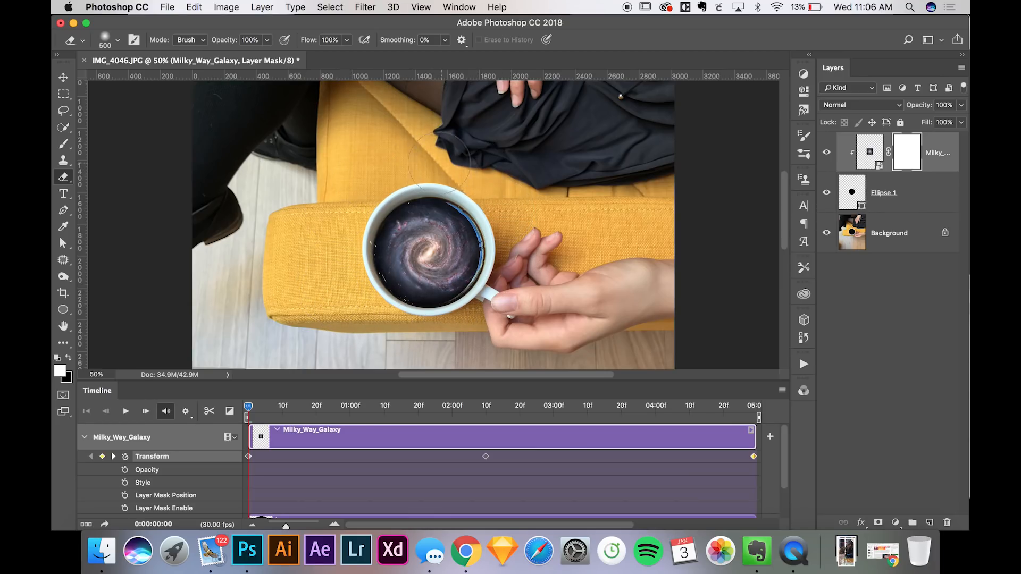
{"action": "mouse_move", "coordinate": [351, 207]}
{"action": "left_mouse_down"}
{"action": "mouse_move", "coordinate": [341, 277]}
{"action": "mouse_move", "coordinate": [354, 311]}
{"action": "mouse_move", "coordinate": [393, 349]}
{"action": "left_mouse_up"}
Step: Play the masked galaxy animation at several zoom levels to check how it blends with the cup, and stop playback
{"action": "key", "text": "super+equal"}
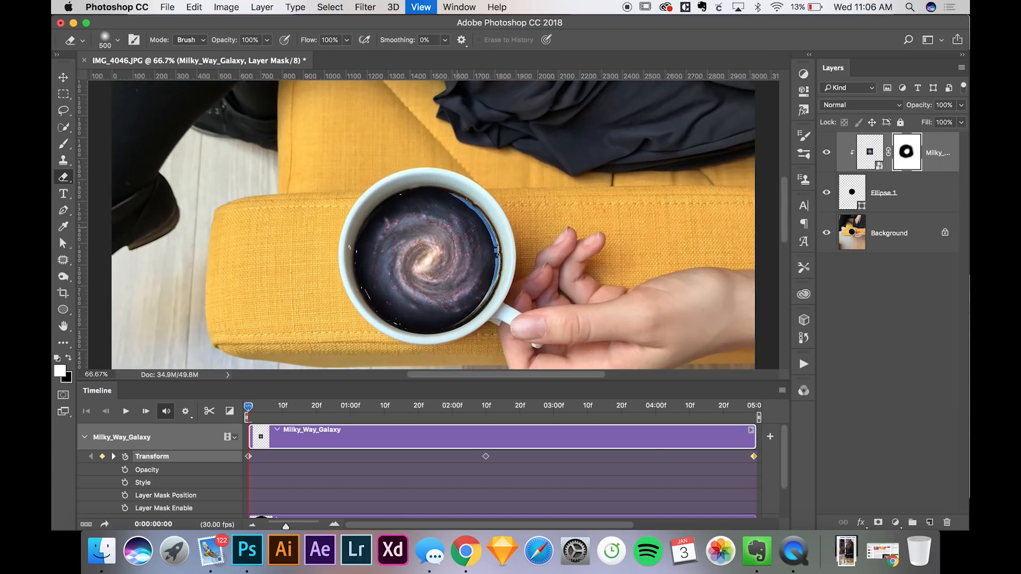
{"action": "key", "text": "space"}
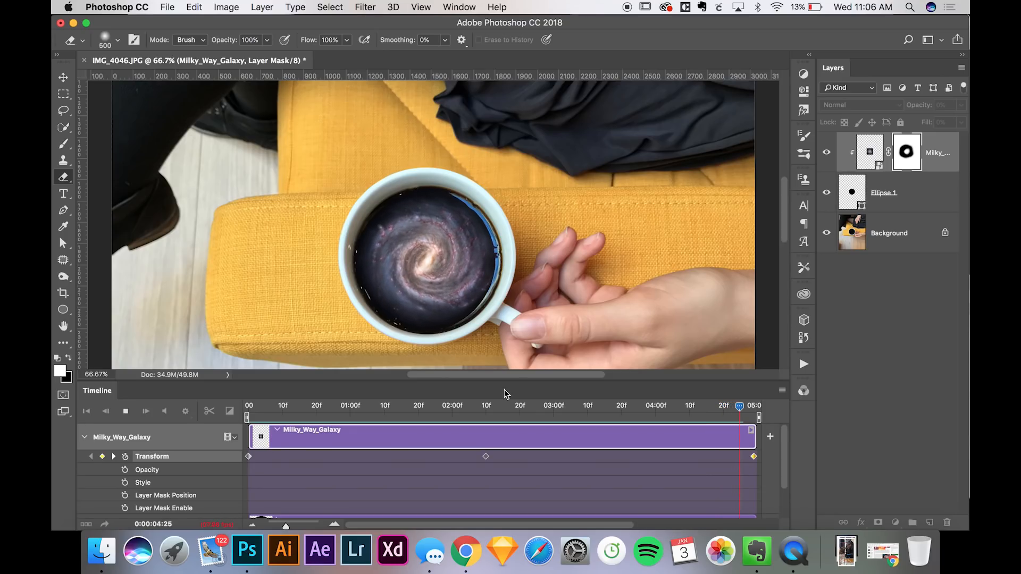
{"action": "key", "text": "super+minus"}
{"action": "key", "text": "super+minus"}
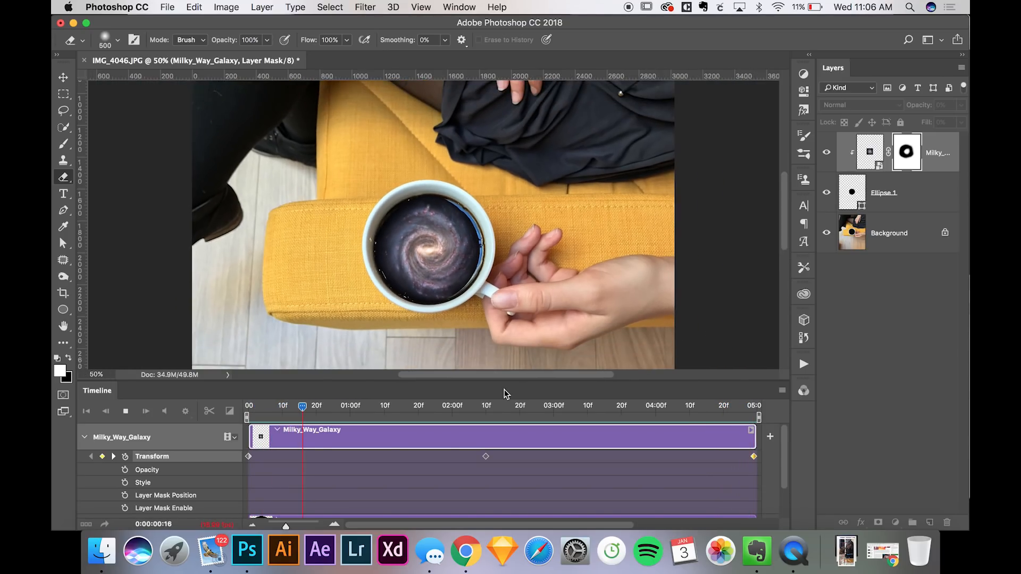
{"action": "key", "text": "super+minus"}
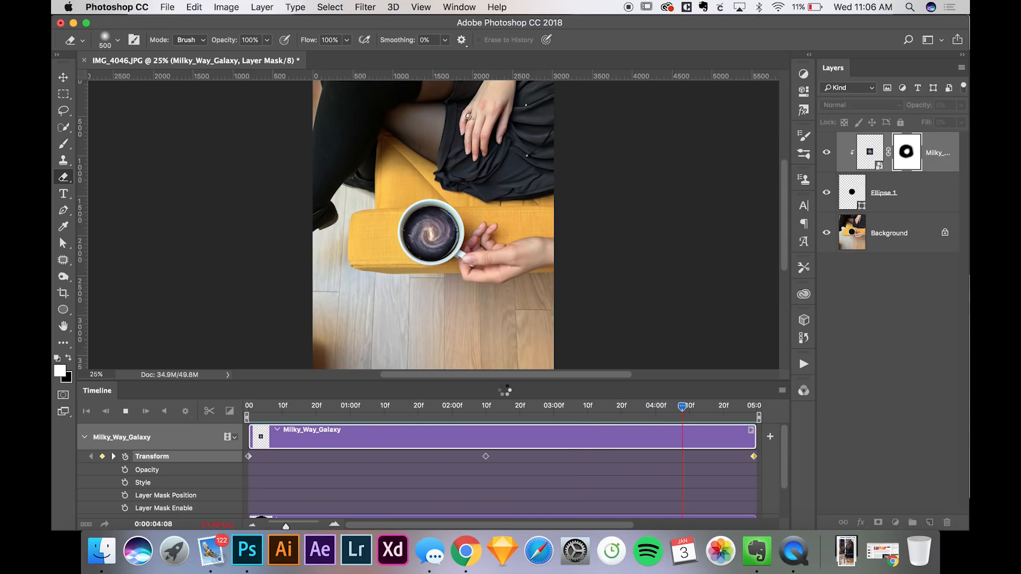
{"action": "key", "text": "space"}
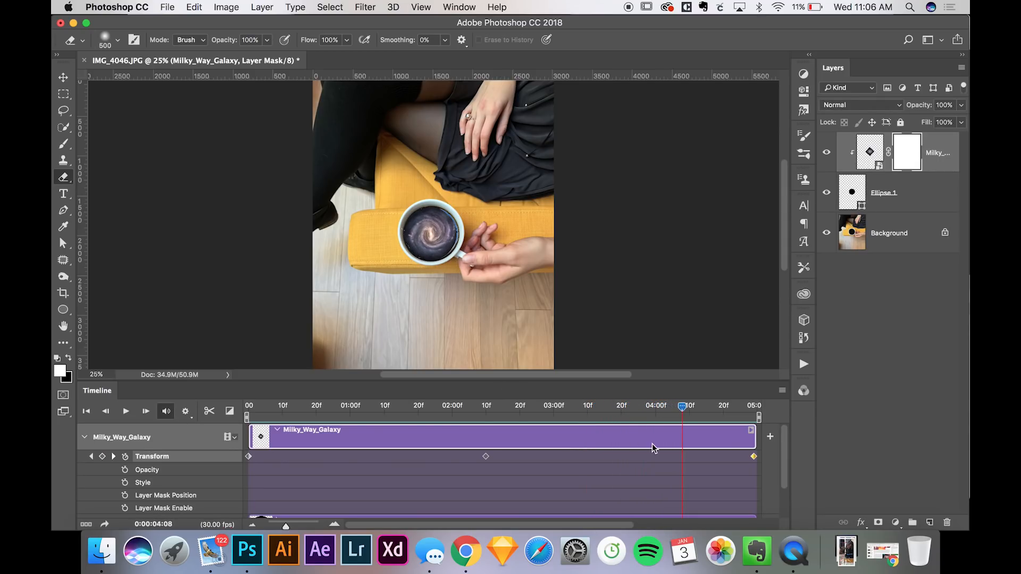
Step: Review the Render Video settings with the H.264 format, and close them without rendering
{"action": "left_click", "coordinate": [780, 393]}
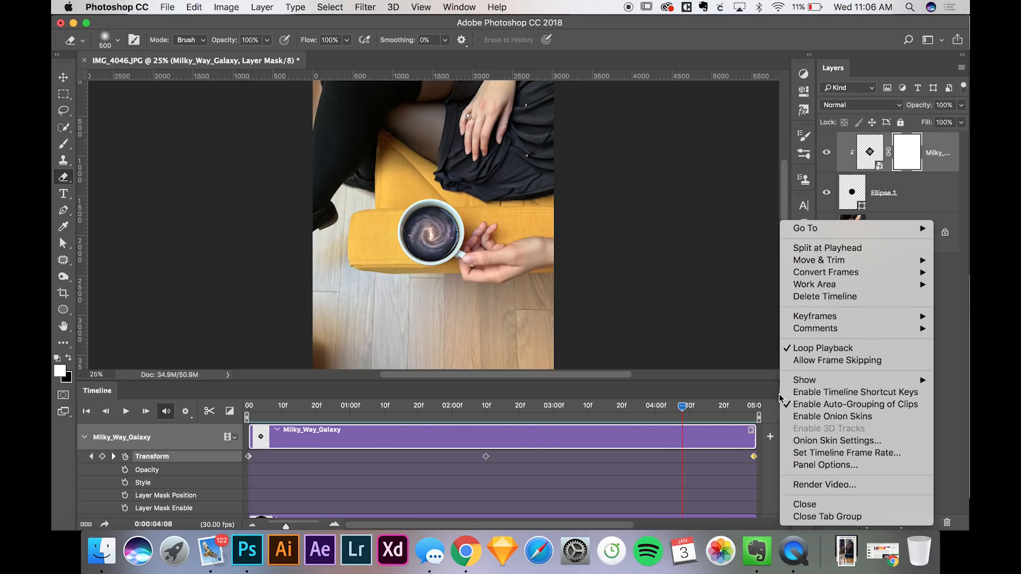
{"action": "left_click", "coordinate": [782, 393]}
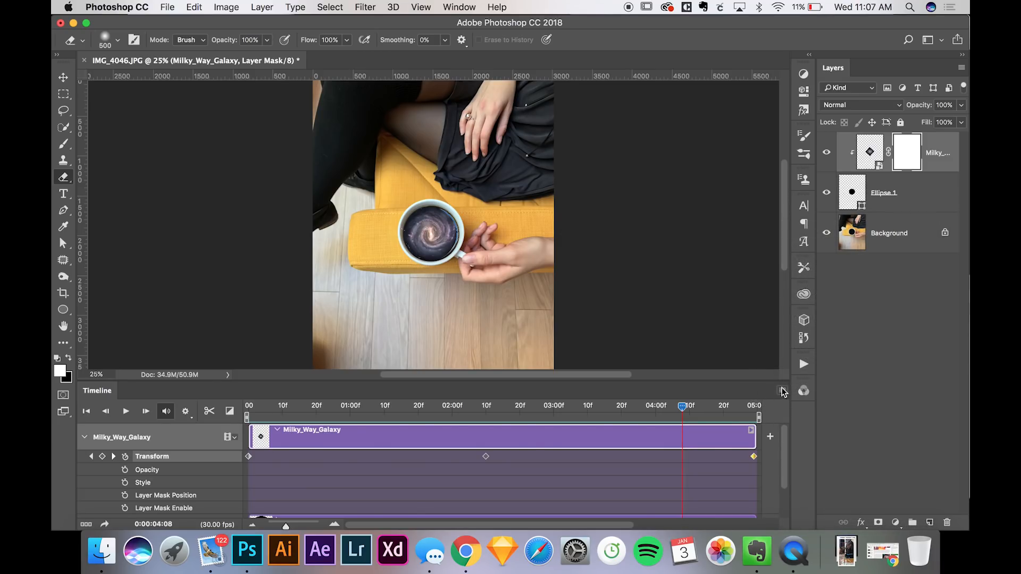
{"action": "left_click", "coordinate": [782, 393]}
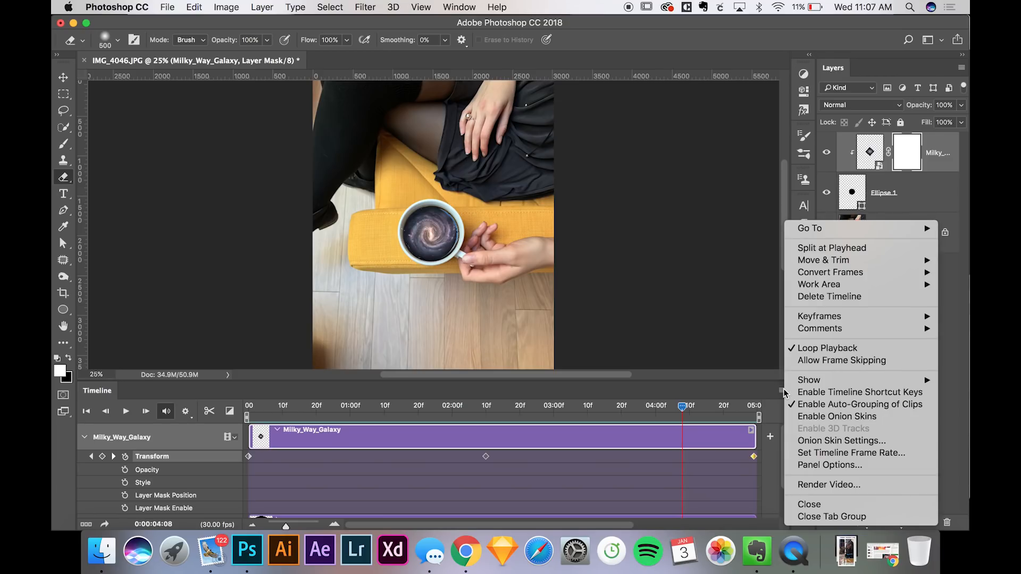
{"action": "left_click", "coordinate": [834, 485]}
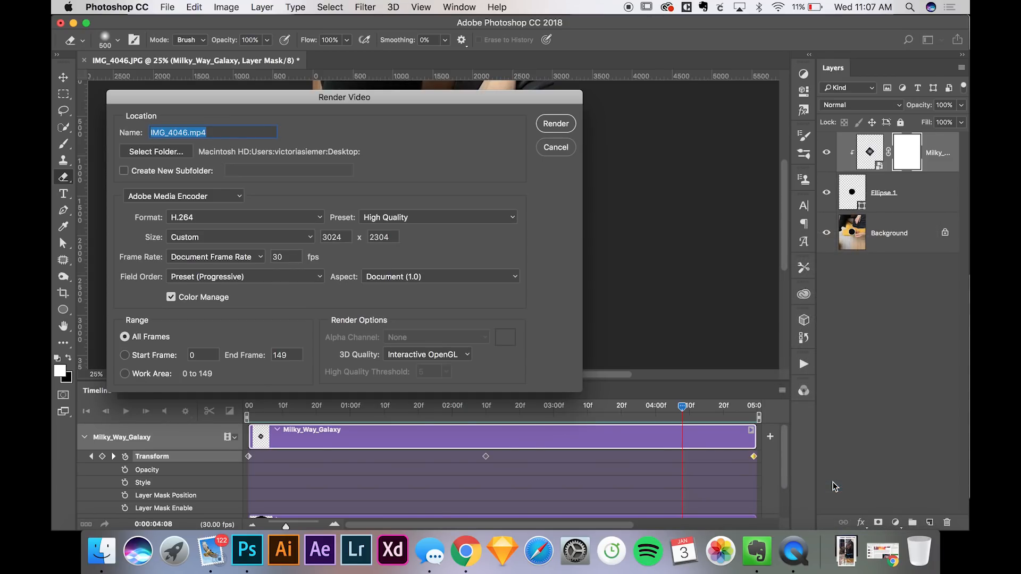
{"action": "left_click", "coordinate": [173, 222]}
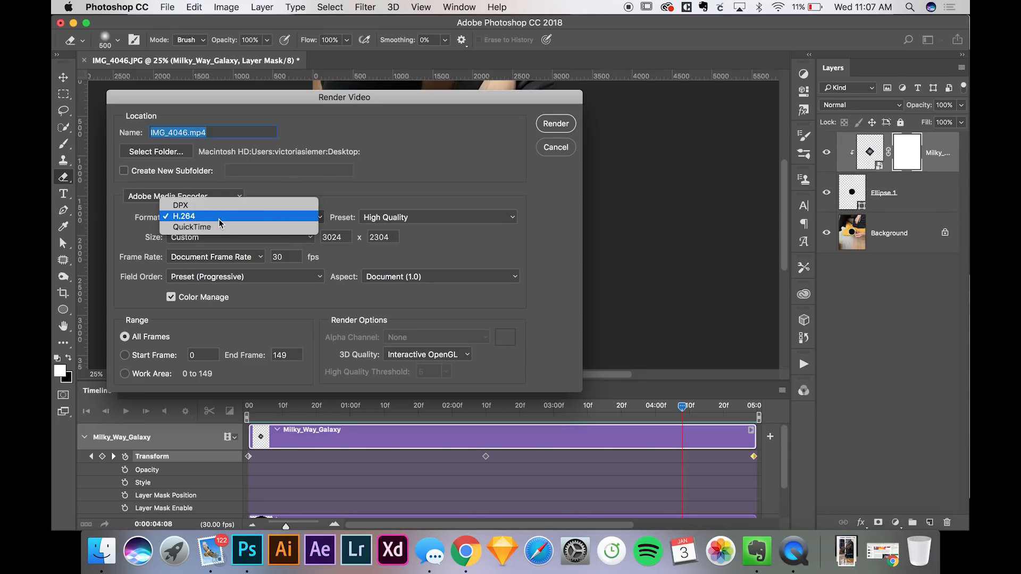
{"action": "left_click", "coordinate": [218, 219]}
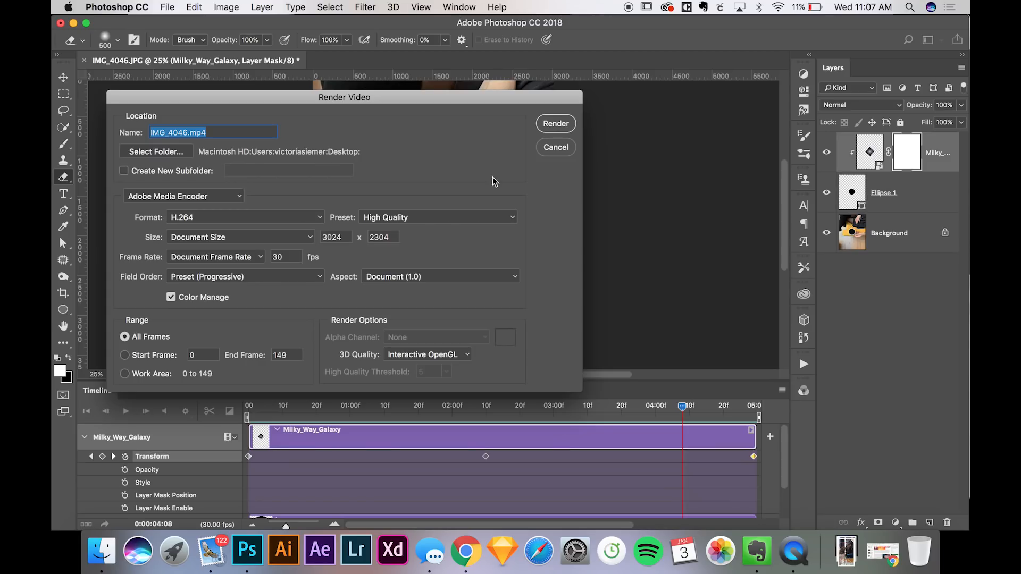
{"action": "left_click", "coordinate": [563, 149]}
Step: Look up the Save for Web (Legacy) export option, and leave it without exporting
{"action": "left_click", "coordinate": [167, 7]}
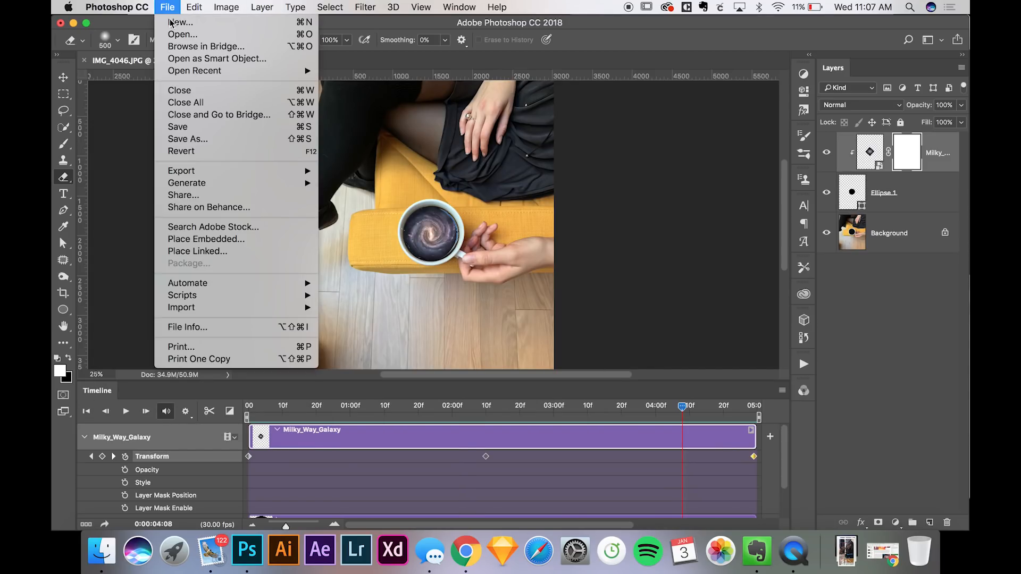
{"action": "mouse_move", "coordinate": [171, 171]}
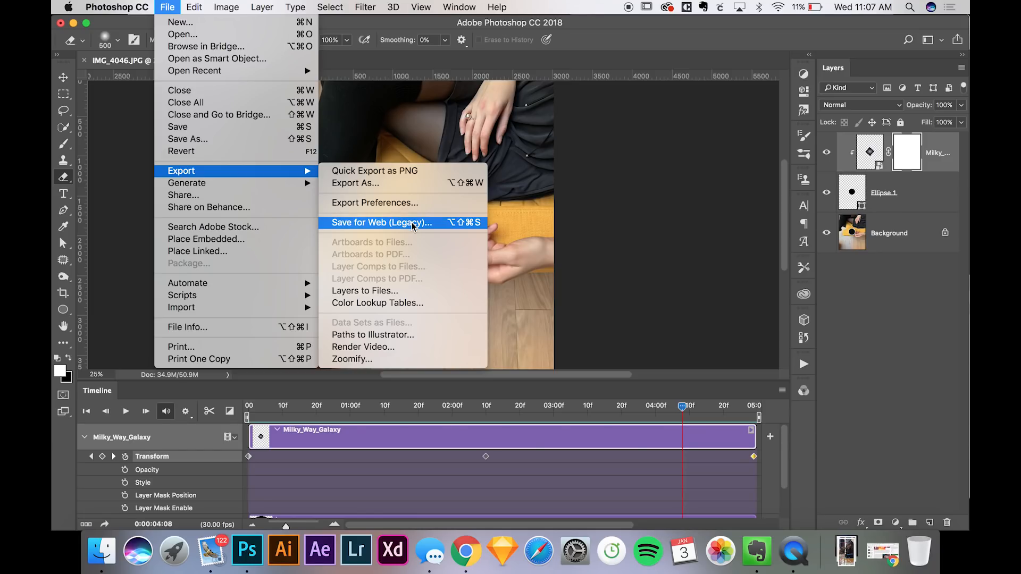
{"action": "left_click", "coordinate": [729, 183]}
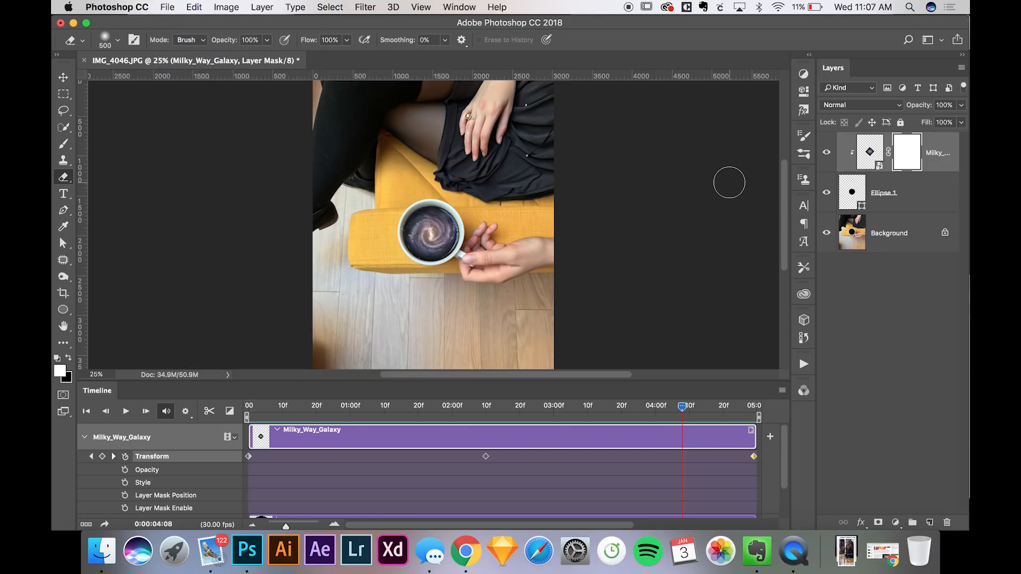